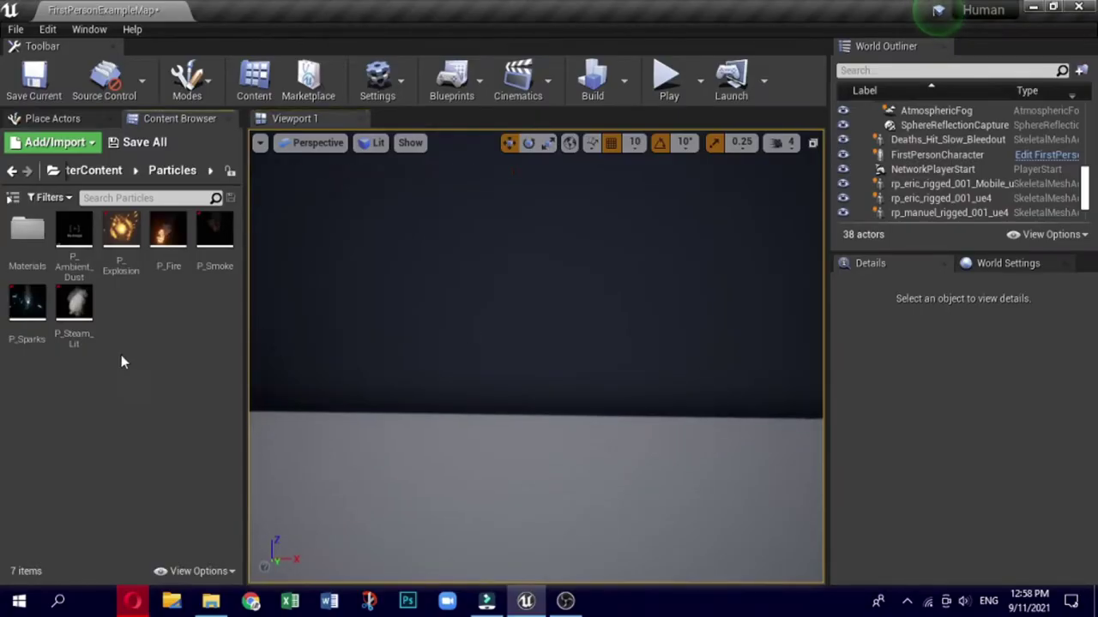
Step: Create a Niagara System from the Fountain emitter template and name it Fx_Spline
right_click(121, 355)
mouse_move(239, 470)
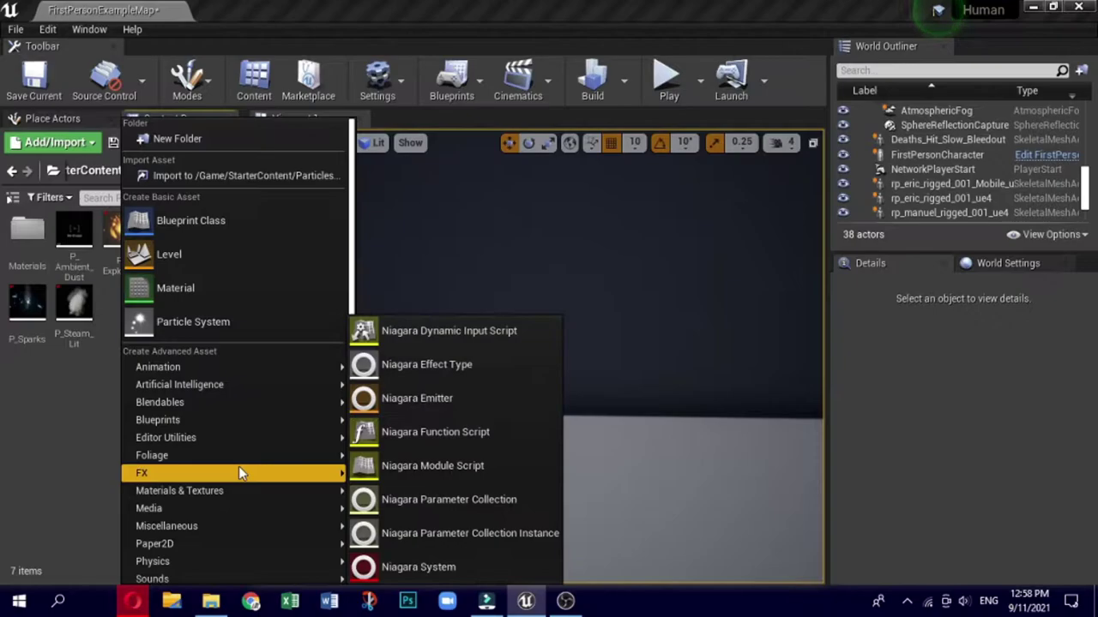
left_click(456, 570)
left_click(566, 533)
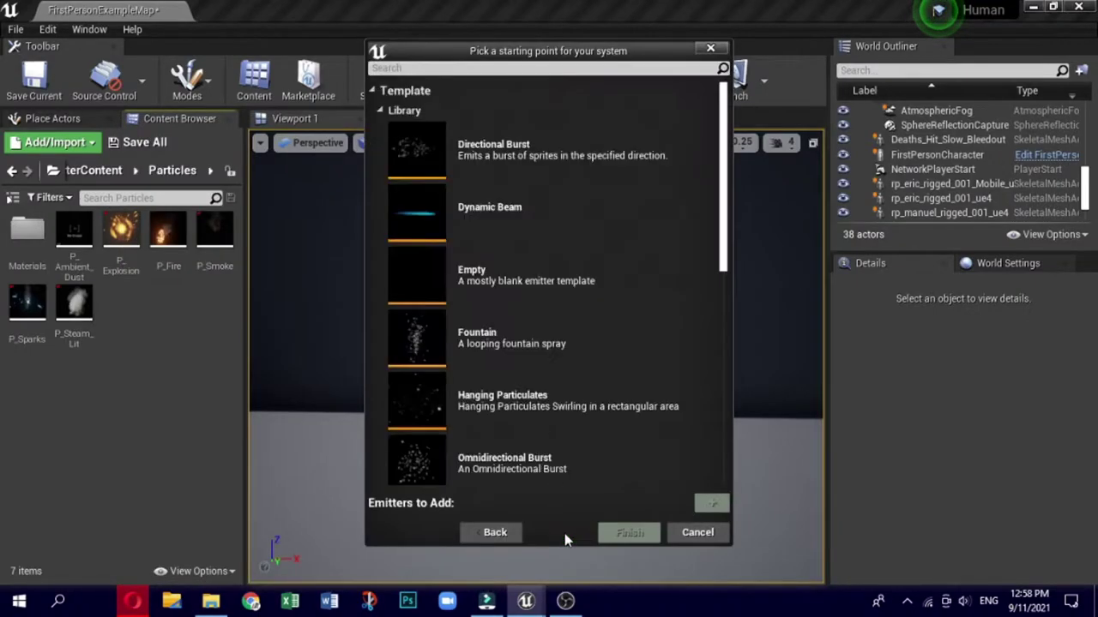
left_click(518, 334)
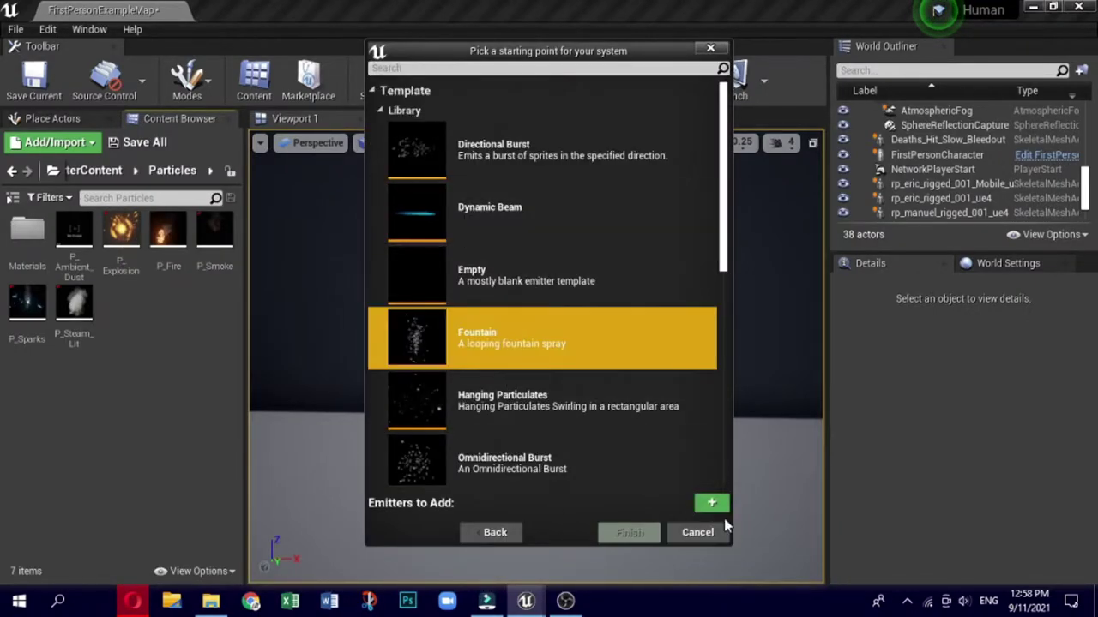
left_click(711, 503)
left_click(629, 533)
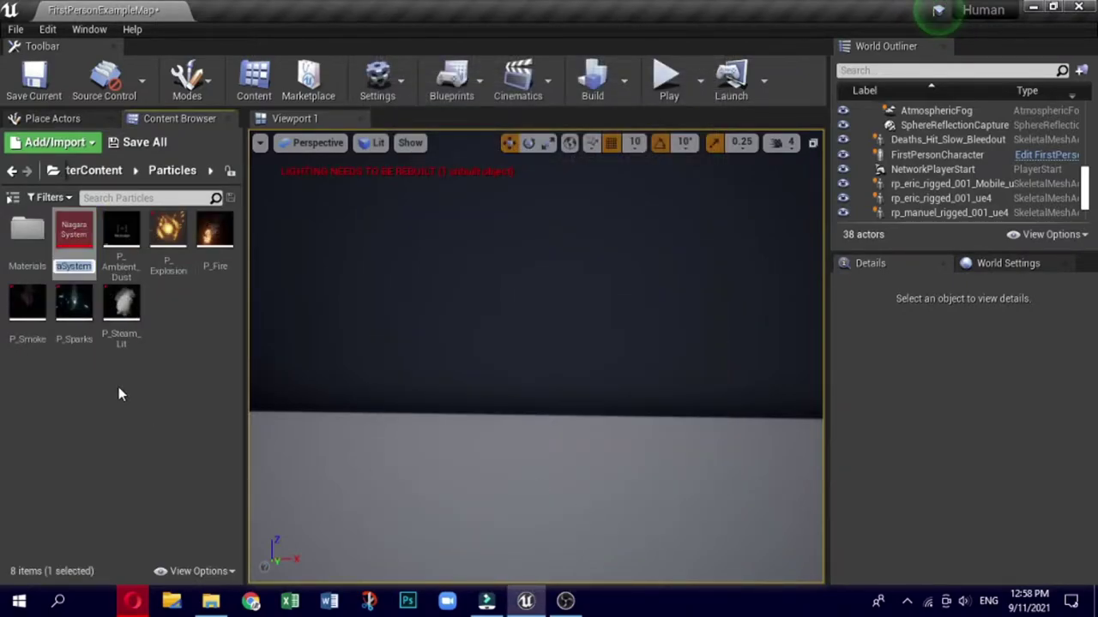
type("Fx_Spl")
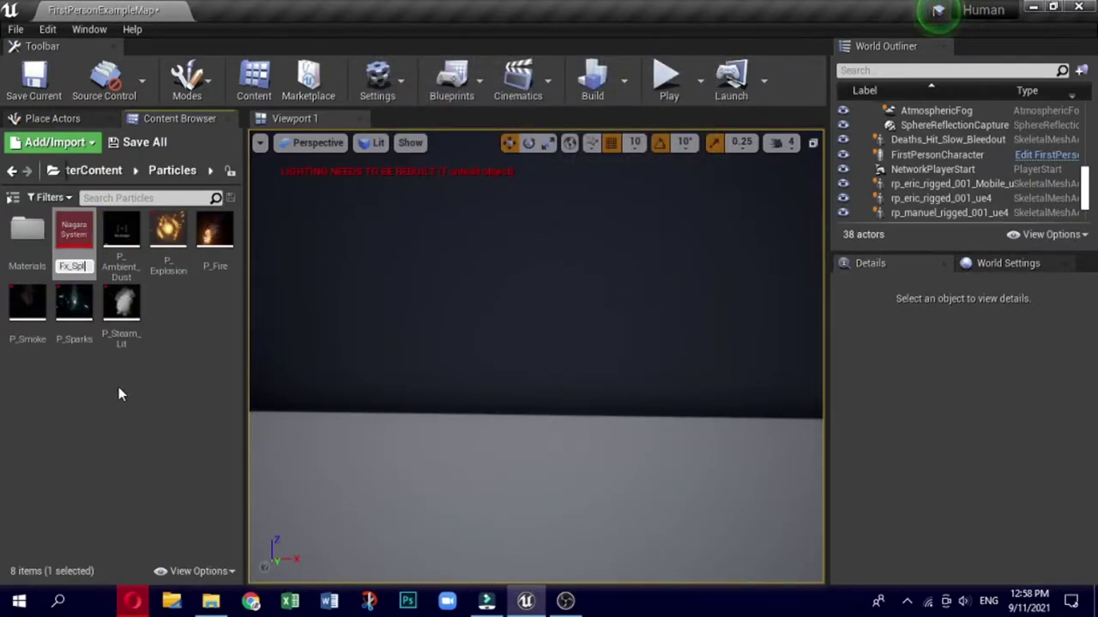
type("ine")
key("Return")
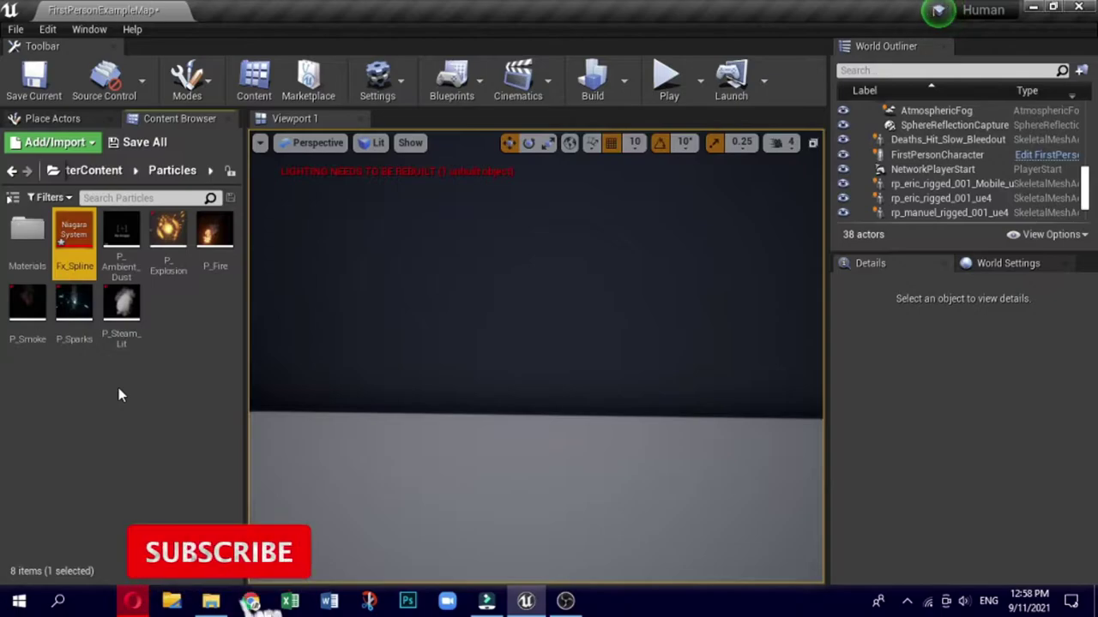
Step: Set Fx_Spline's Initialize Particle lifetime to Min 6 and Max 10, docking its editor beside the map
double_click(75, 224)
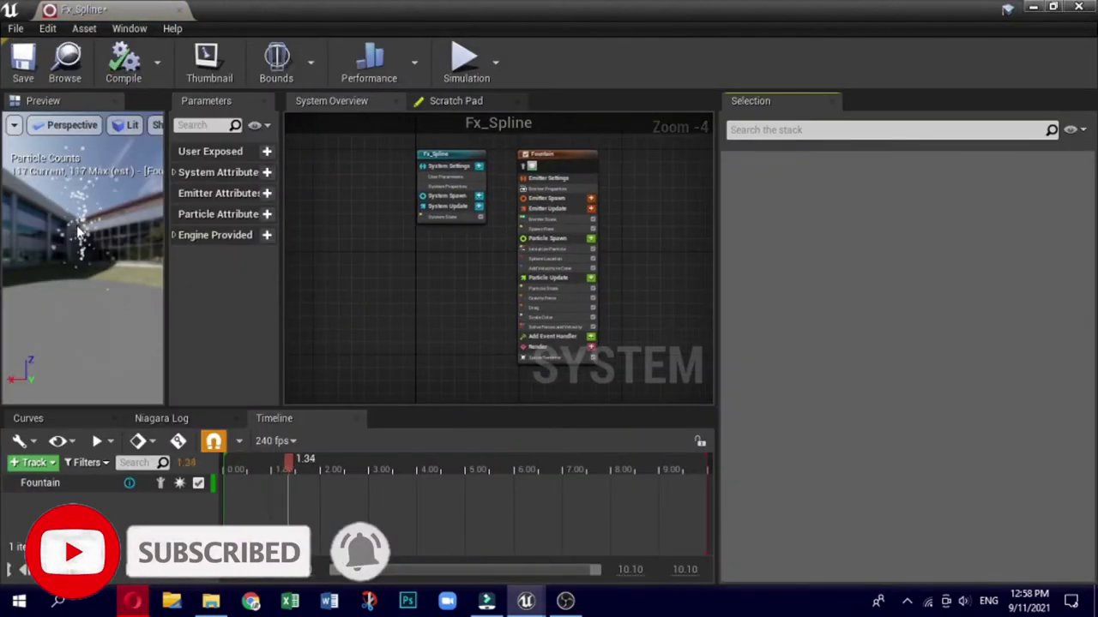
scroll(571, 212, "up", 2)
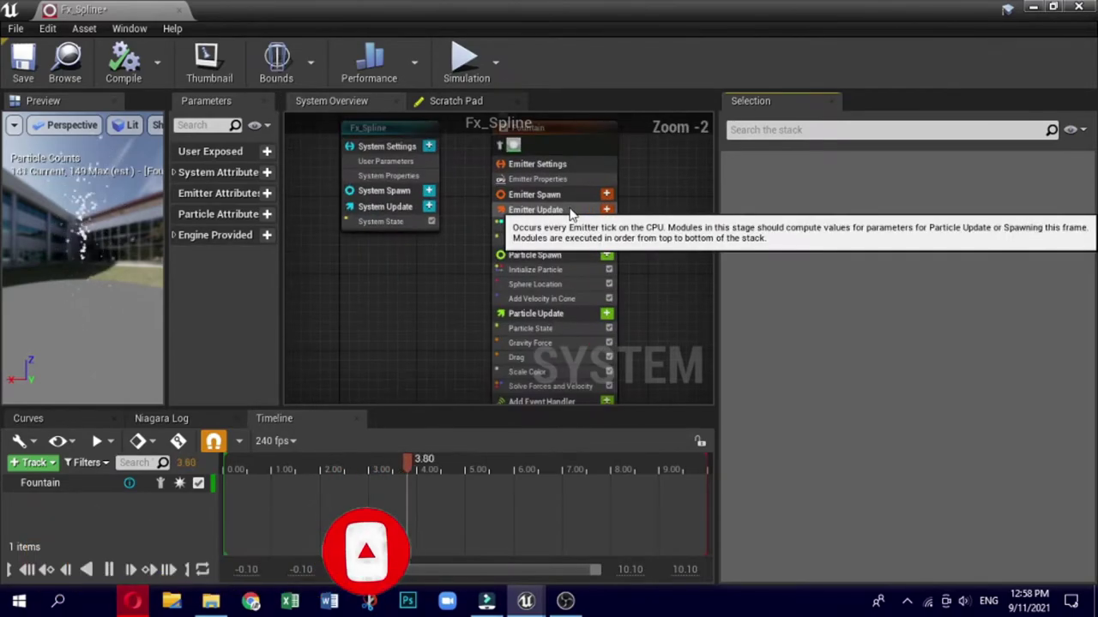
left_click(573, 210)
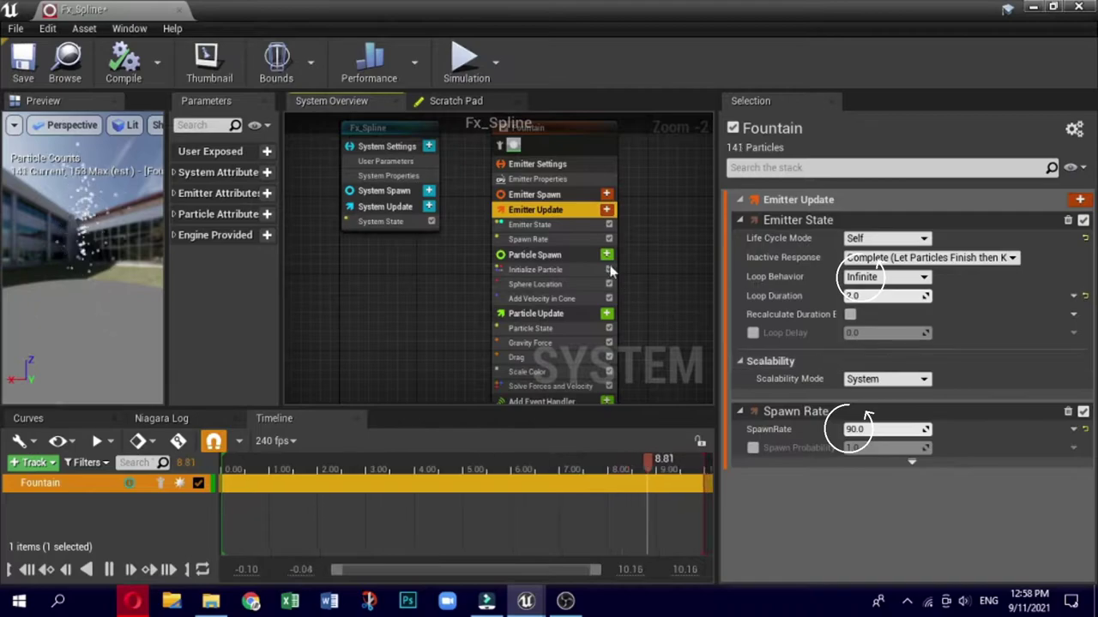
left_click(553, 238)
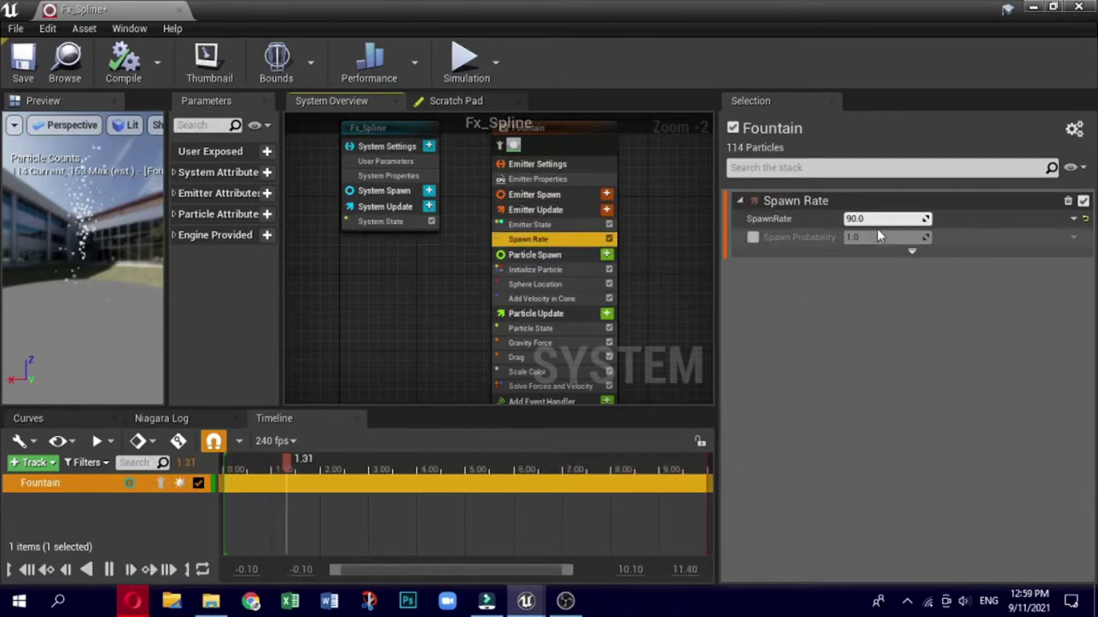
left_click(541, 268)
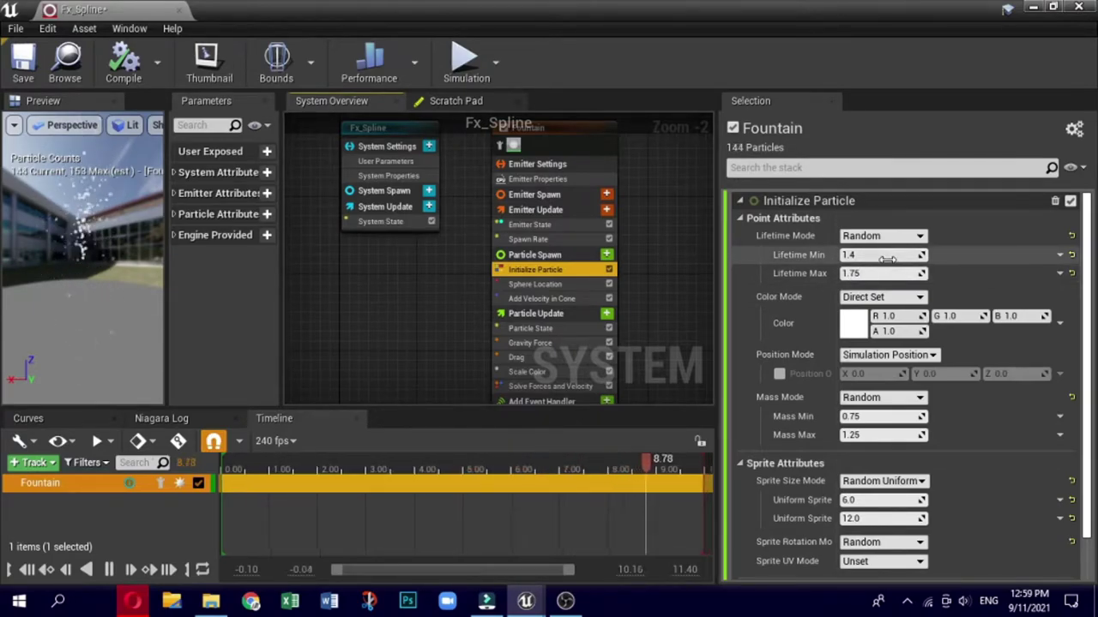
left_click(887, 255)
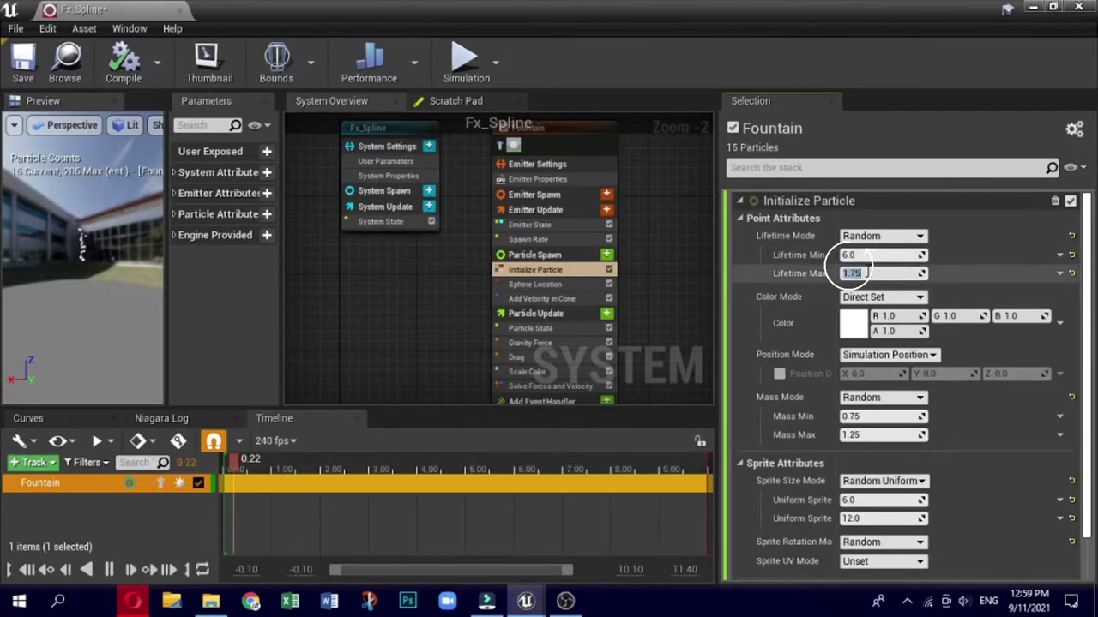
left_click(1005, 270)
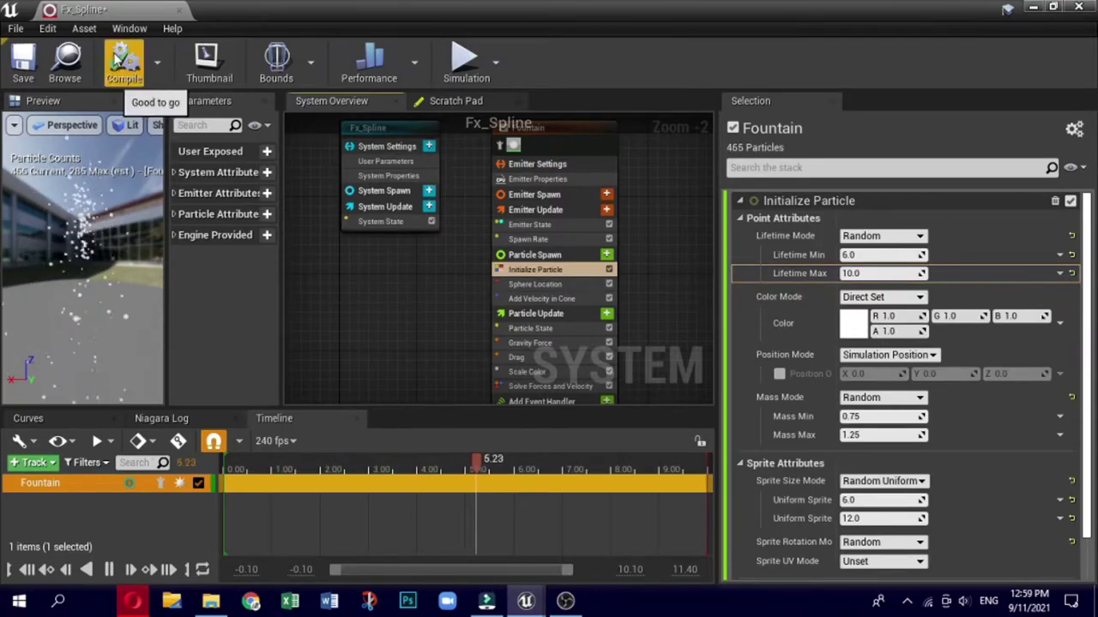
left_click_drag(137, 10, 170, 11)
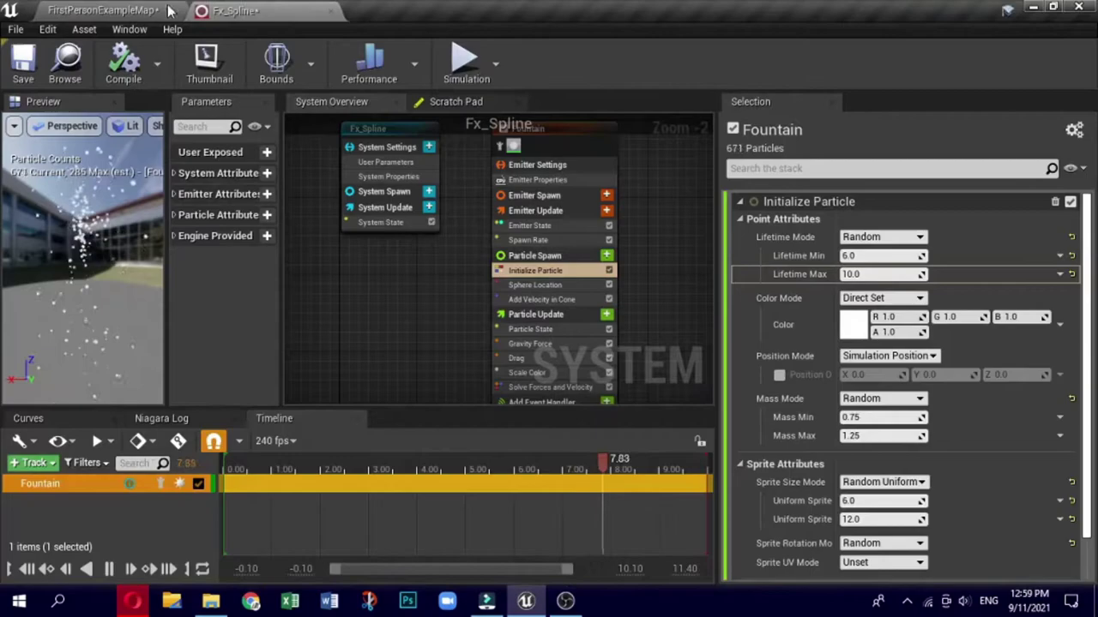
Step: Place Fx_Spline on the level floor and create an Actor Blueprint named BP_Spline
left_click(120, 12)
left_click_drag(74, 230, 557, 426)
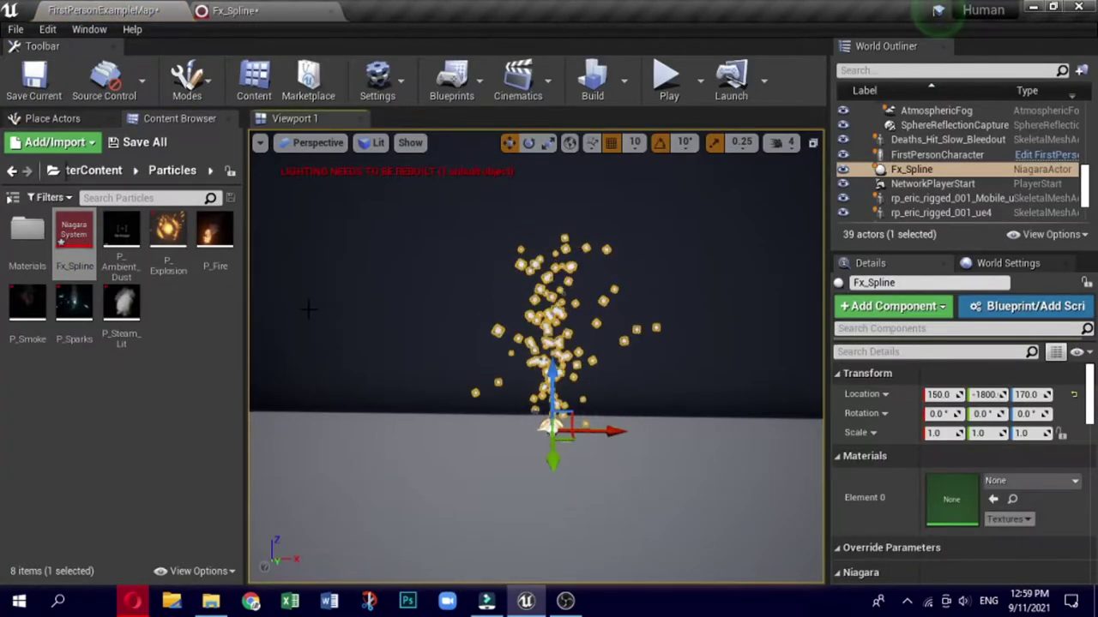
right_click(87, 375)
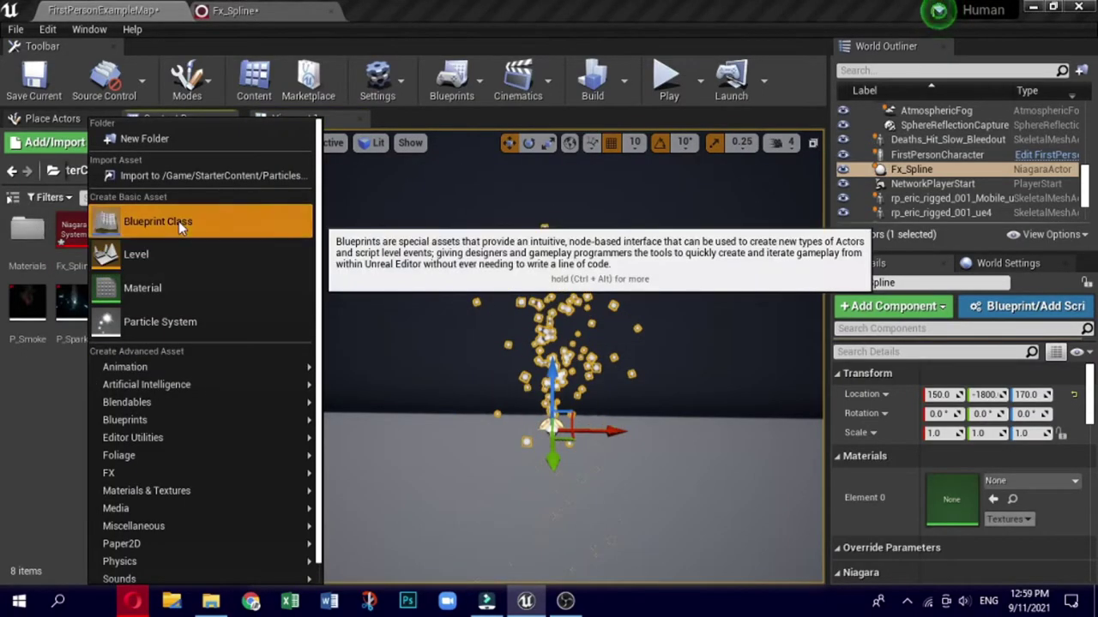
left_click(178, 222)
left_click(411, 162)
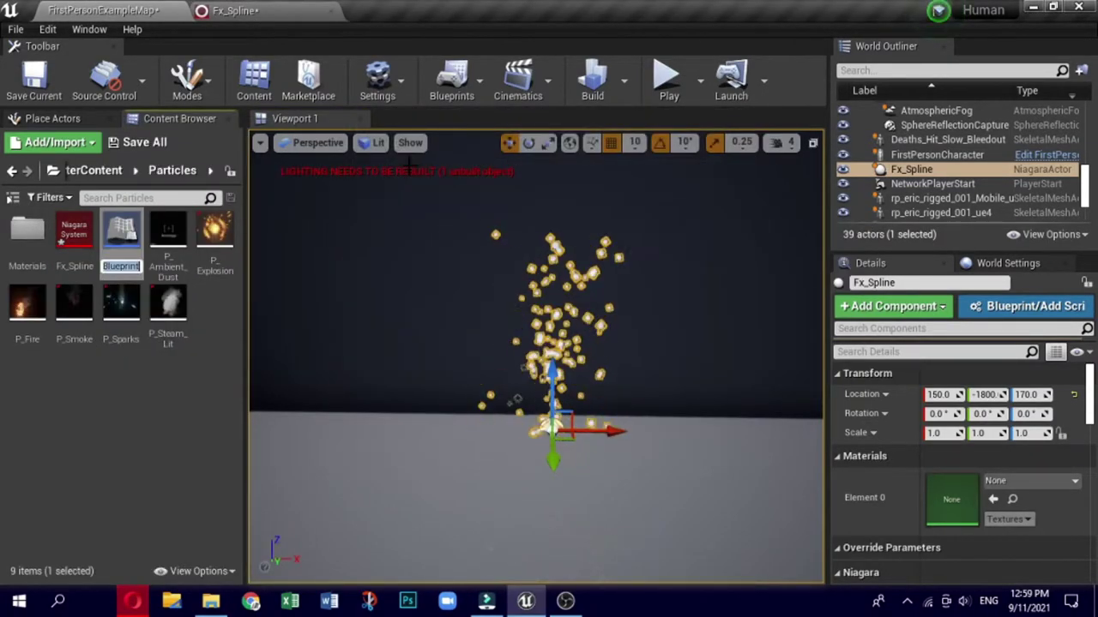
type("BP")
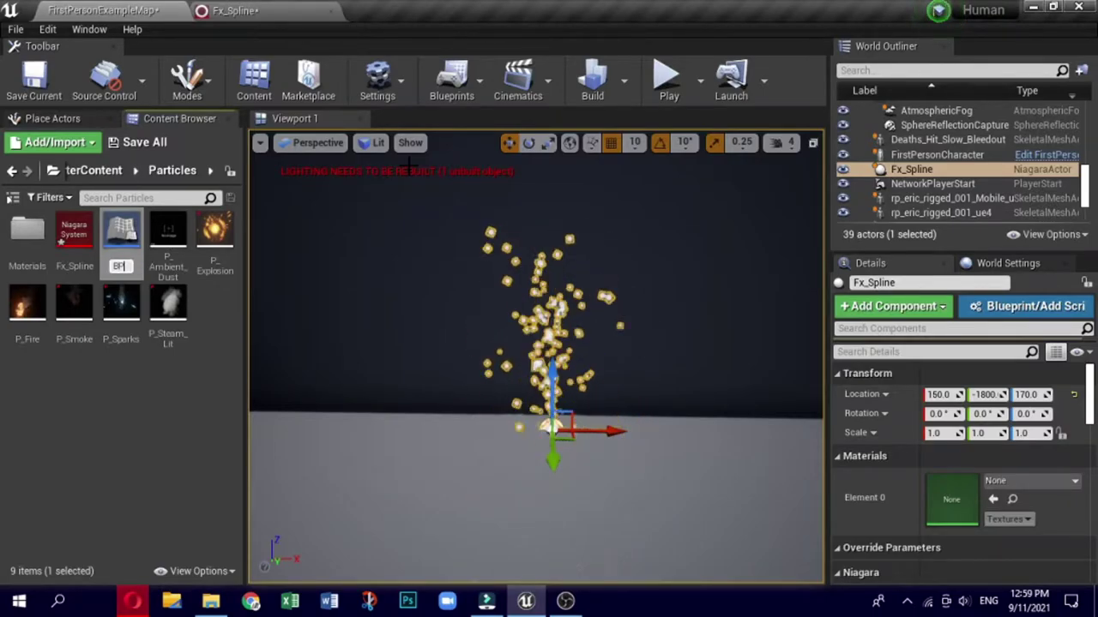
type("_Spli")
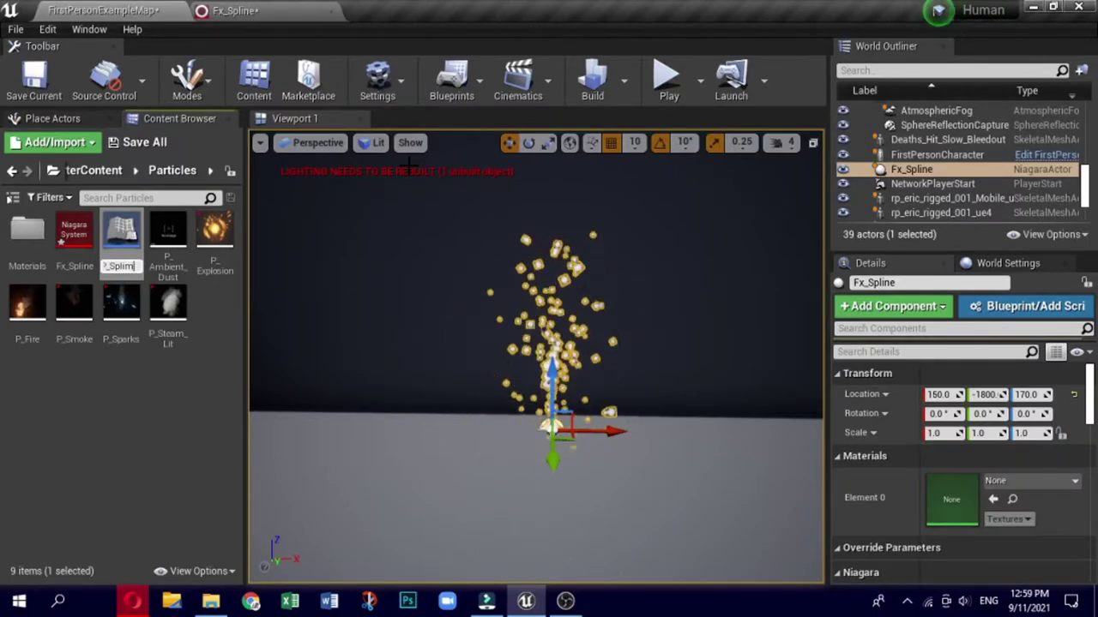
type("ne")
key("Return")
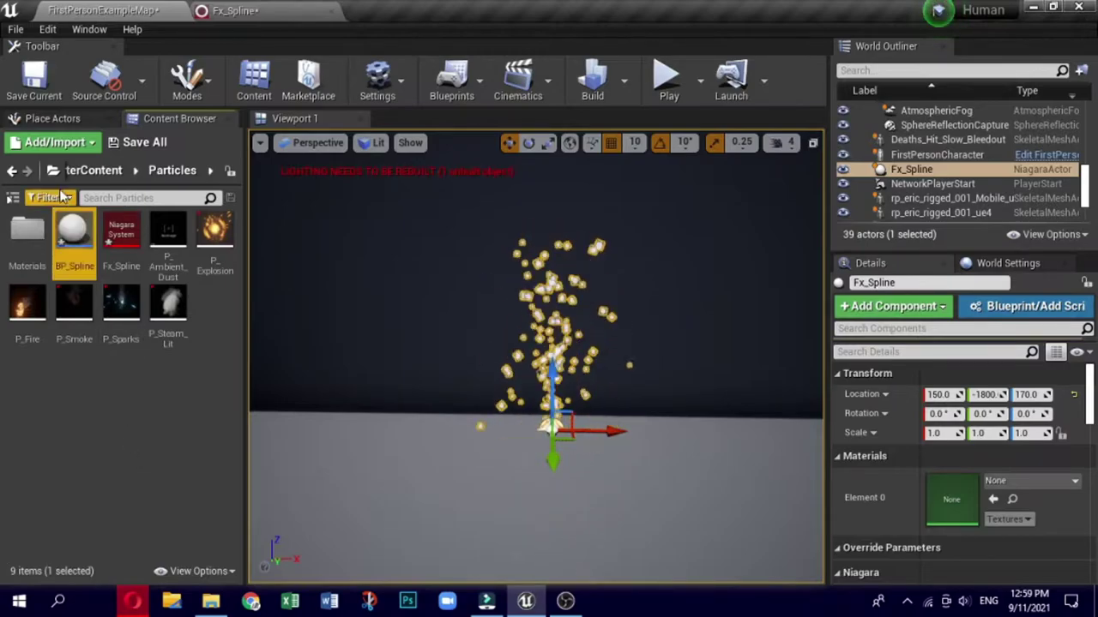
Step: Add a Spline component to BP_Spline under its default scene root
double_click(71, 227)
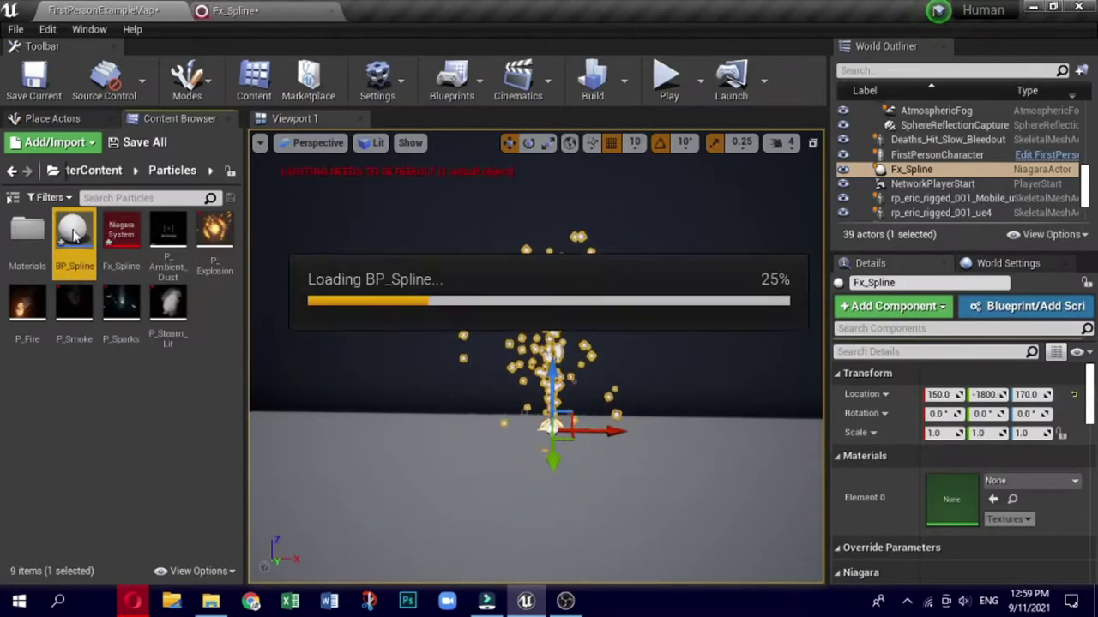
left_click(73, 112)
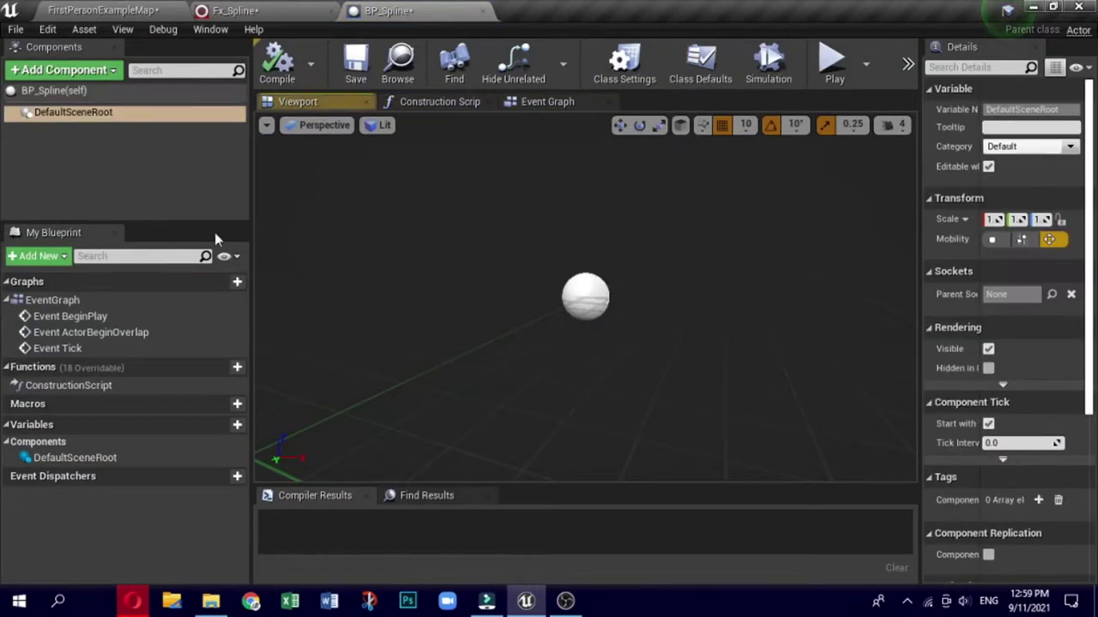
left_click(64, 69)
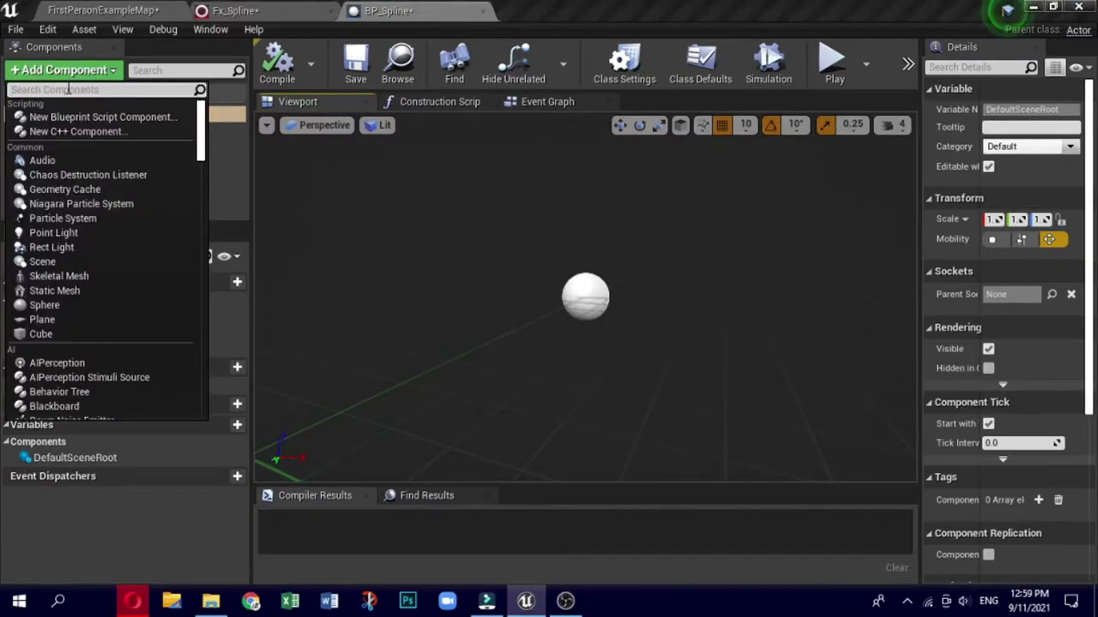
type("splin")
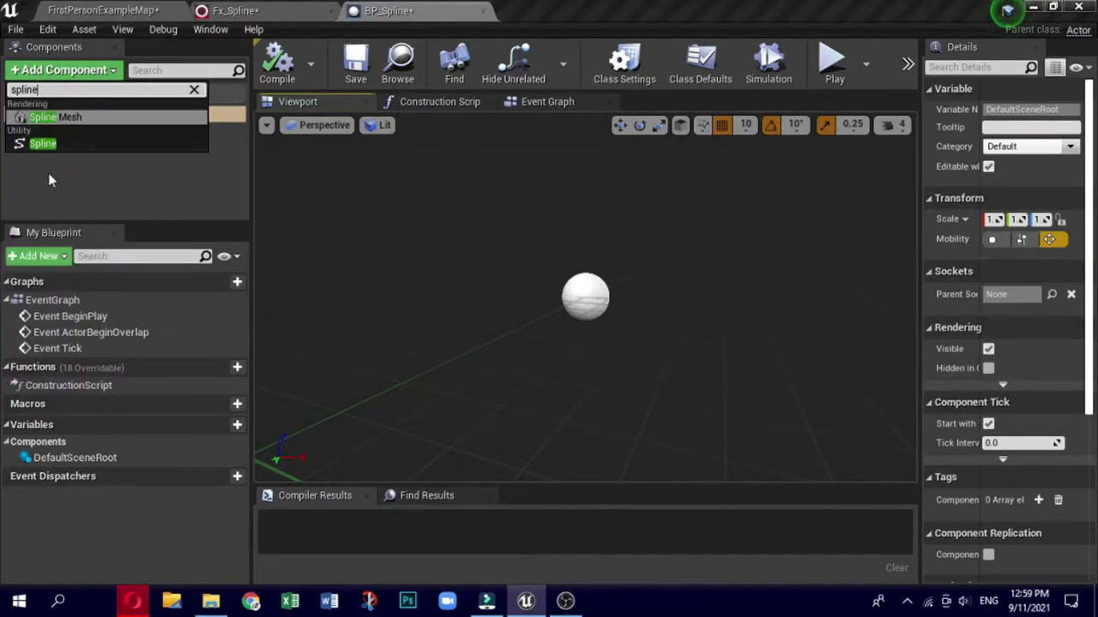
type("e")
left_click(43, 143)
key("Return")
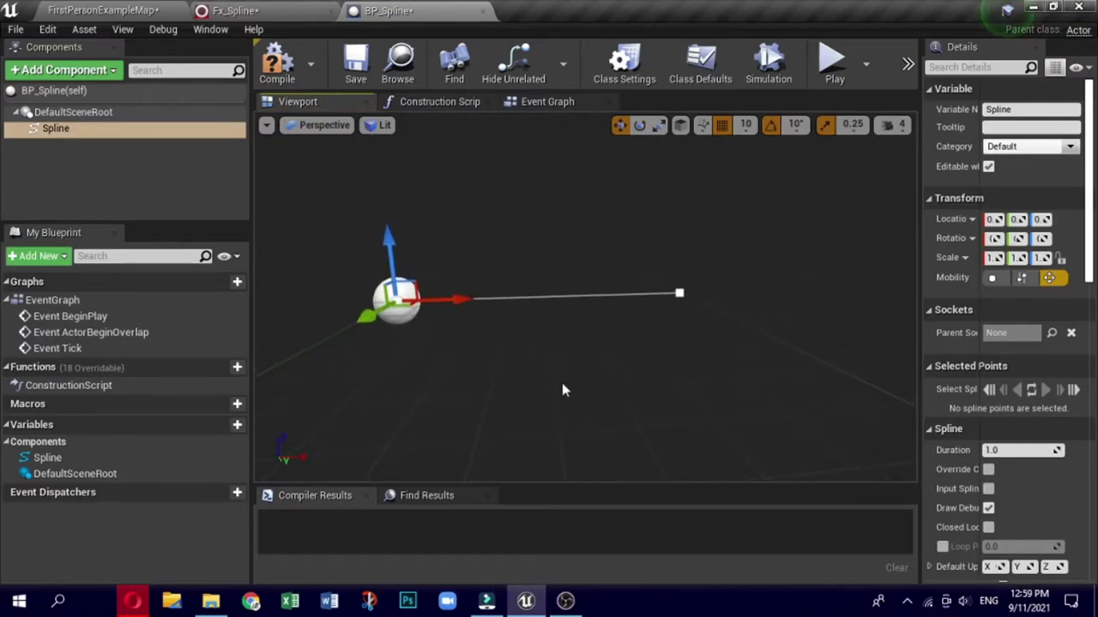
Step: Duplicate spline points upward and out to the right, then compile BP_Spline
left_click(679, 293)
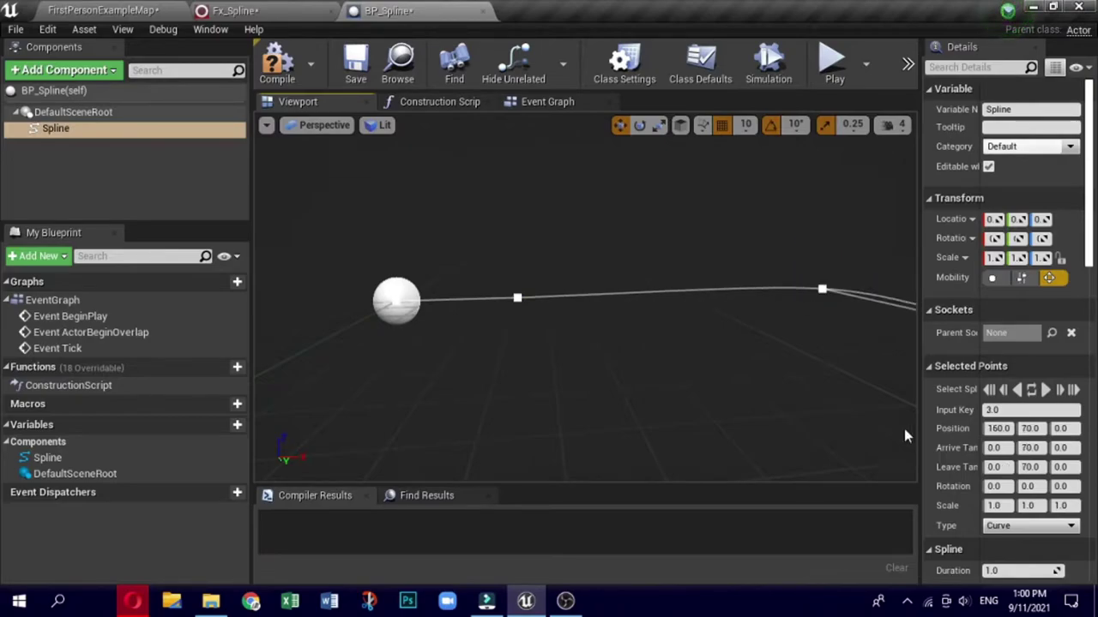
right_click_drag(904, 436, 733, 298)
left_click_drag(735, 282, 756, 156, "alt")
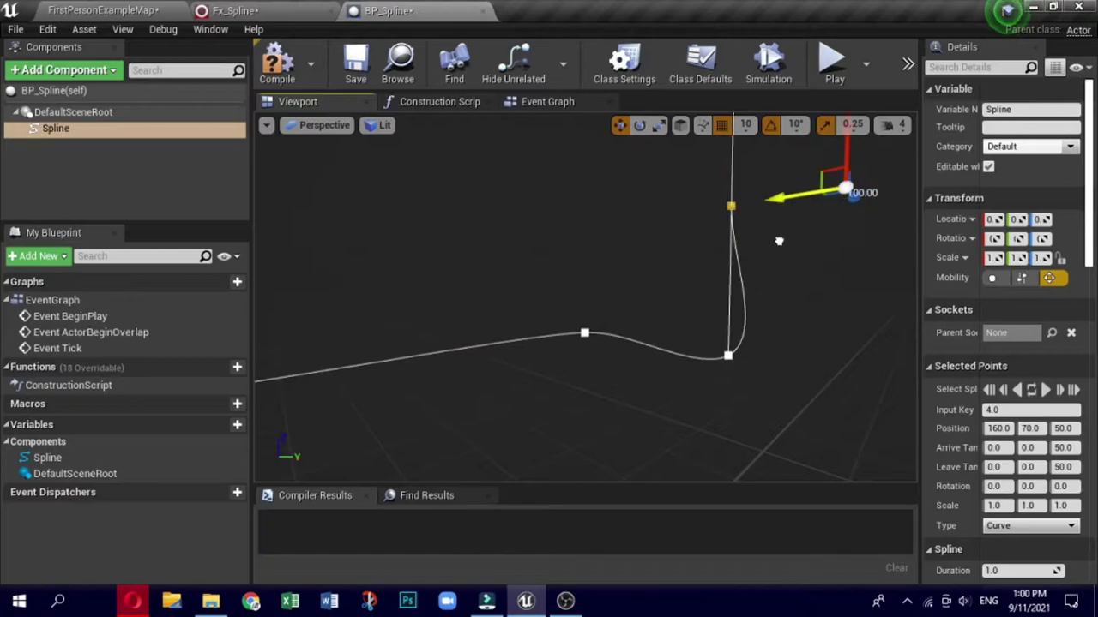
key("f")
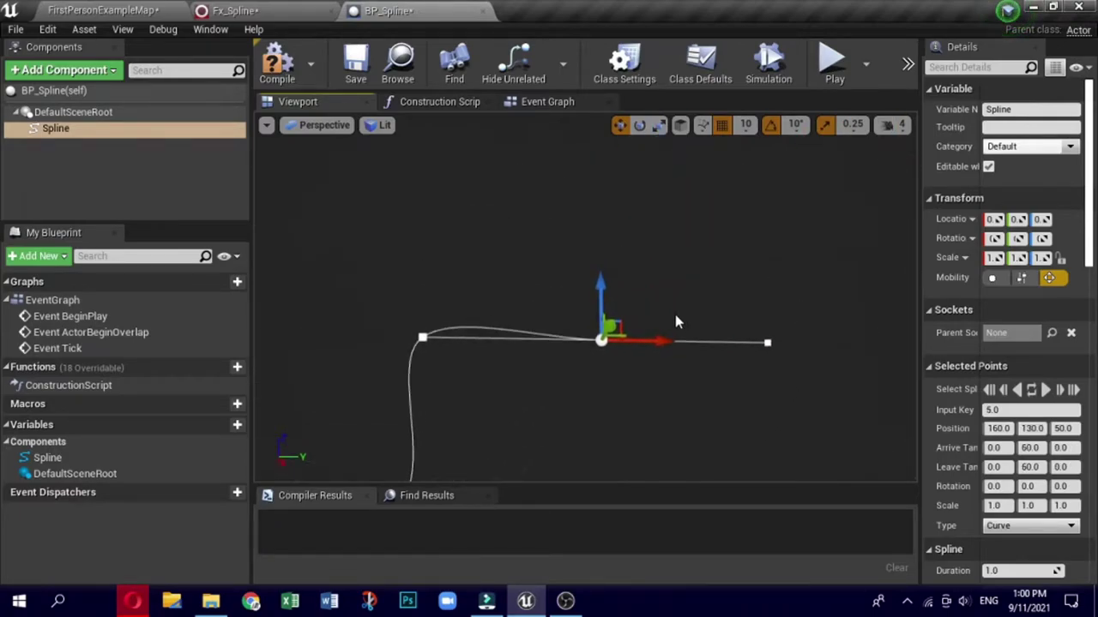
left_click_drag(598, 281, 598, 120, "alt")
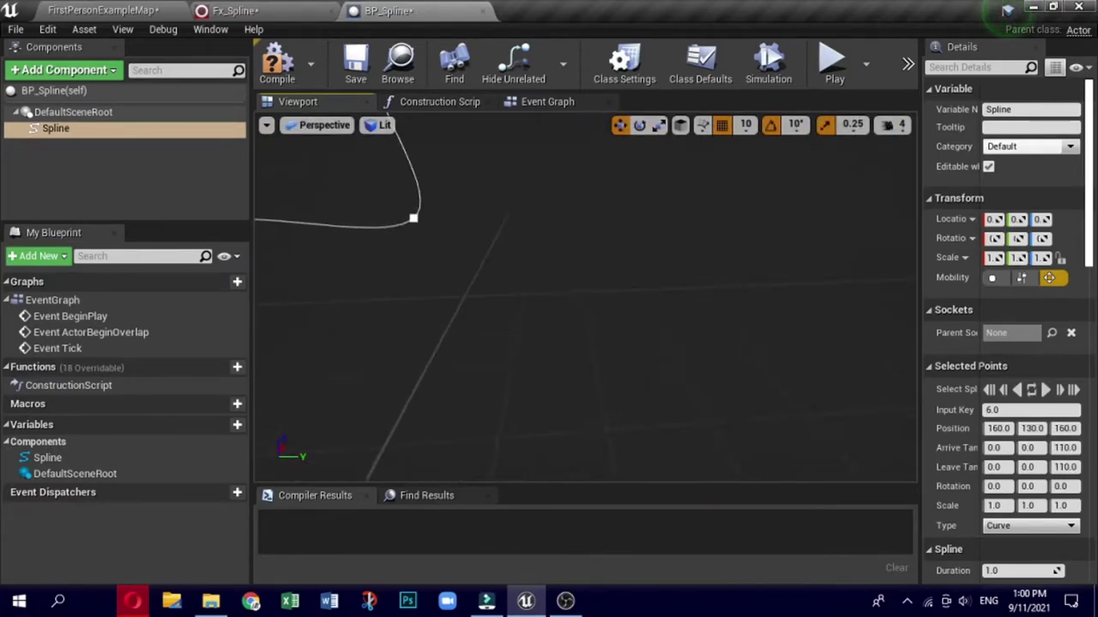
key("f")
left_click_drag(469, 363, 823, 439, "alt")
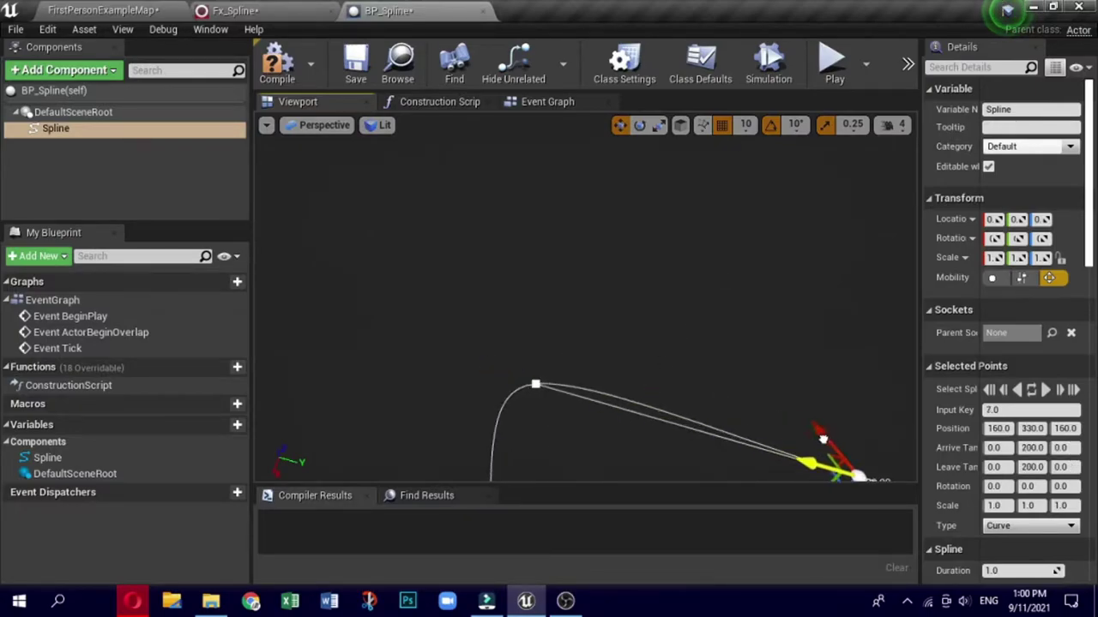
key("f")
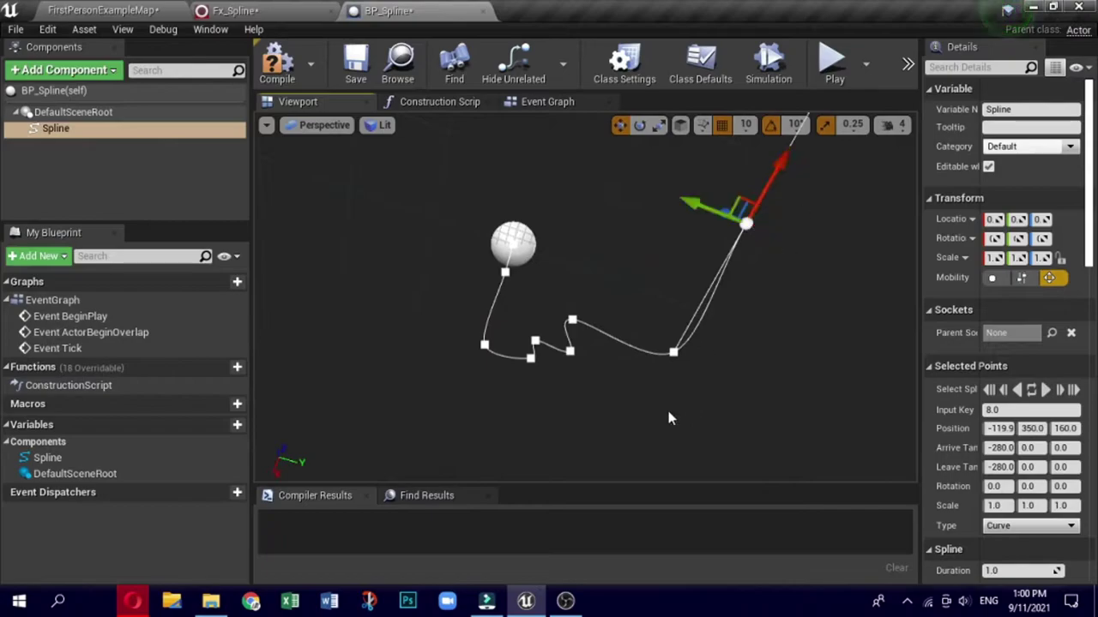
left_click(274, 68)
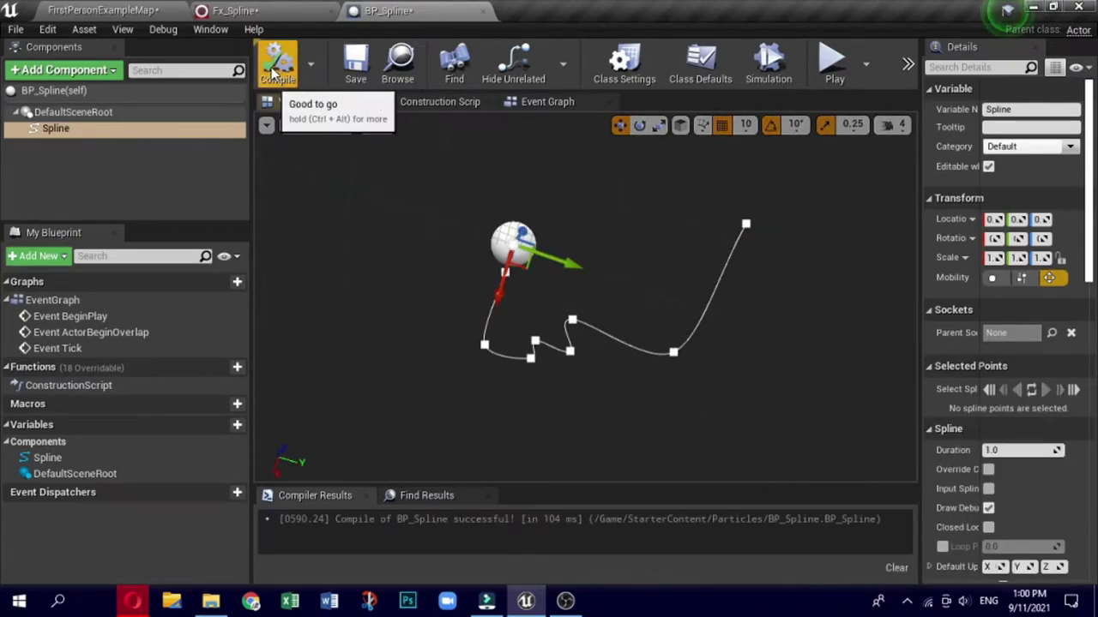
Step: Save BP_Spline and drop it into the FirstPersonExampleMap level
left_click(355, 65)
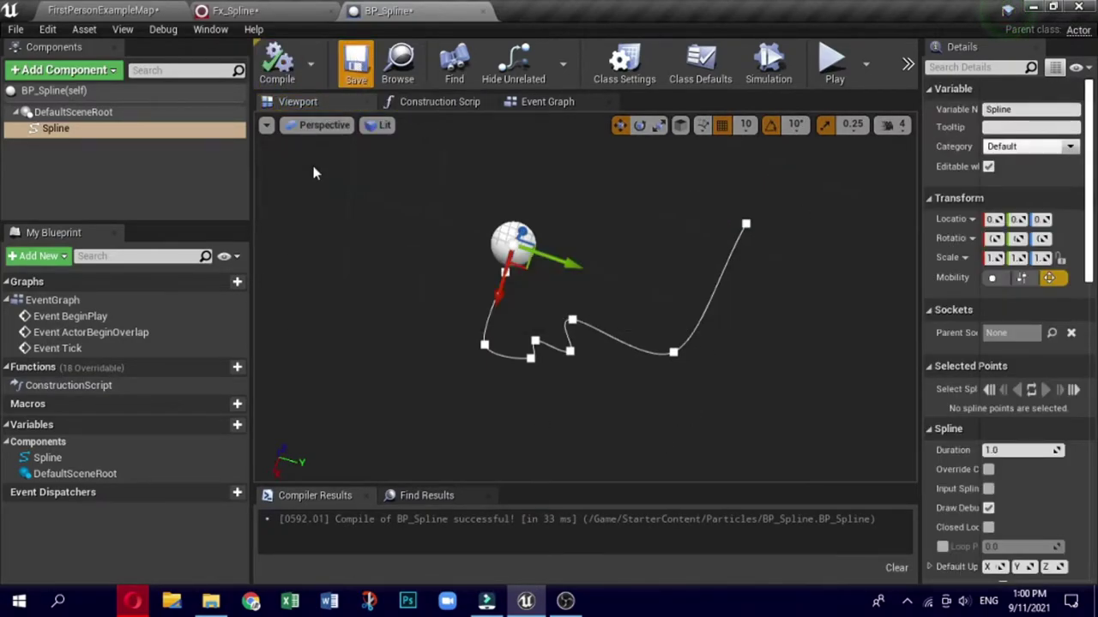
left_click(86, 11)
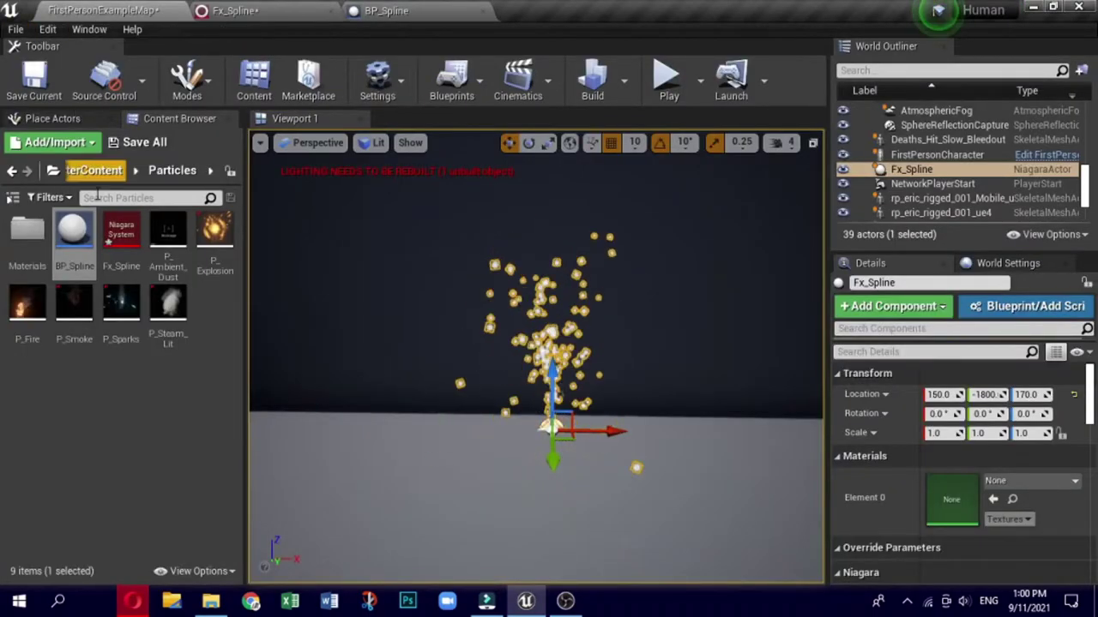
left_click_drag(85, 239, 339, 430)
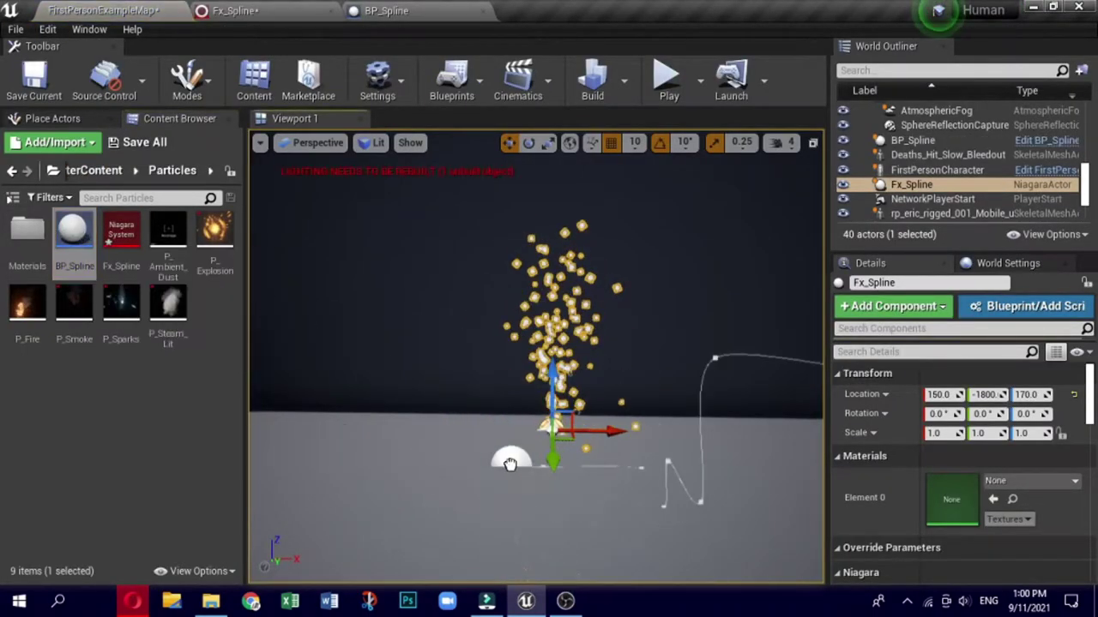
left_click_drag(517, 439, 525, 412)
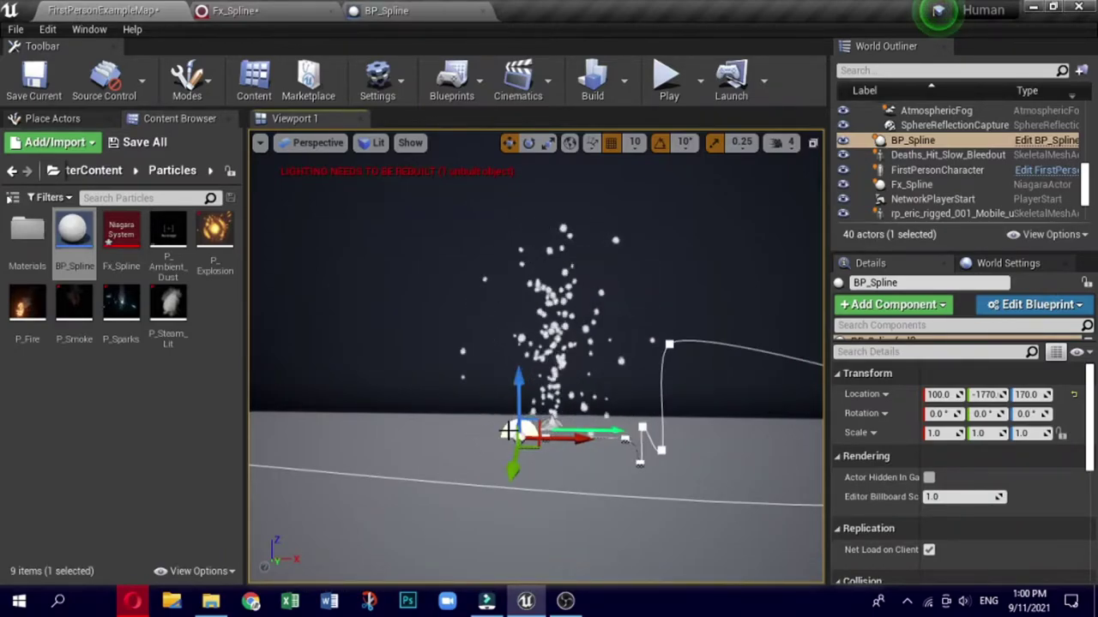
Step: Paste Fx_Spline's location (150, -1800, 200) onto the BP_Spline actor
left_click(555, 421)
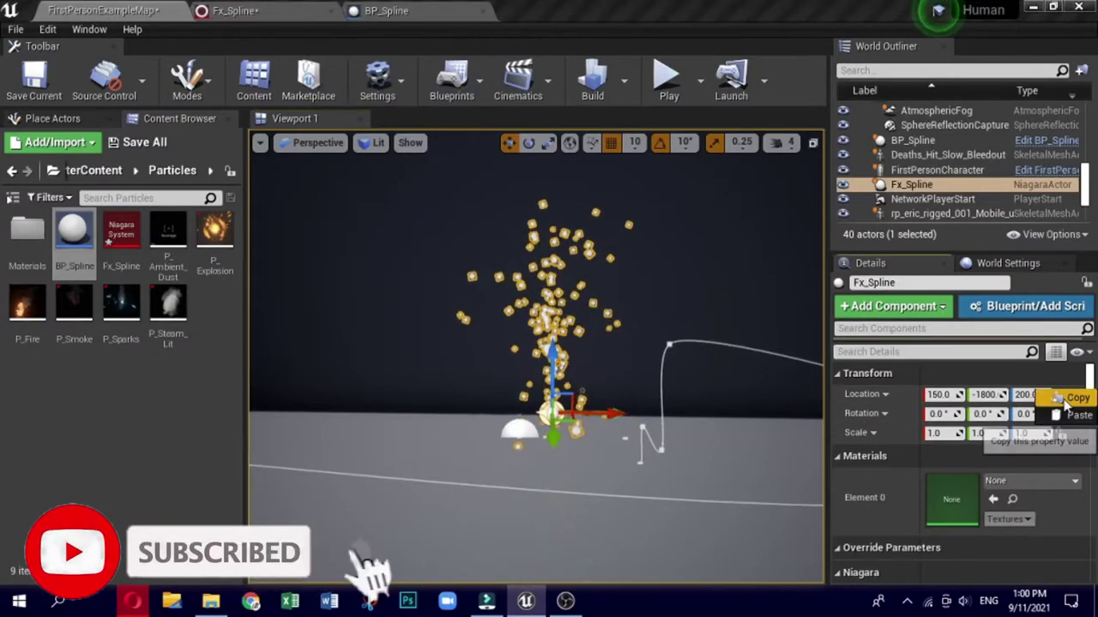
left_click(521, 431)
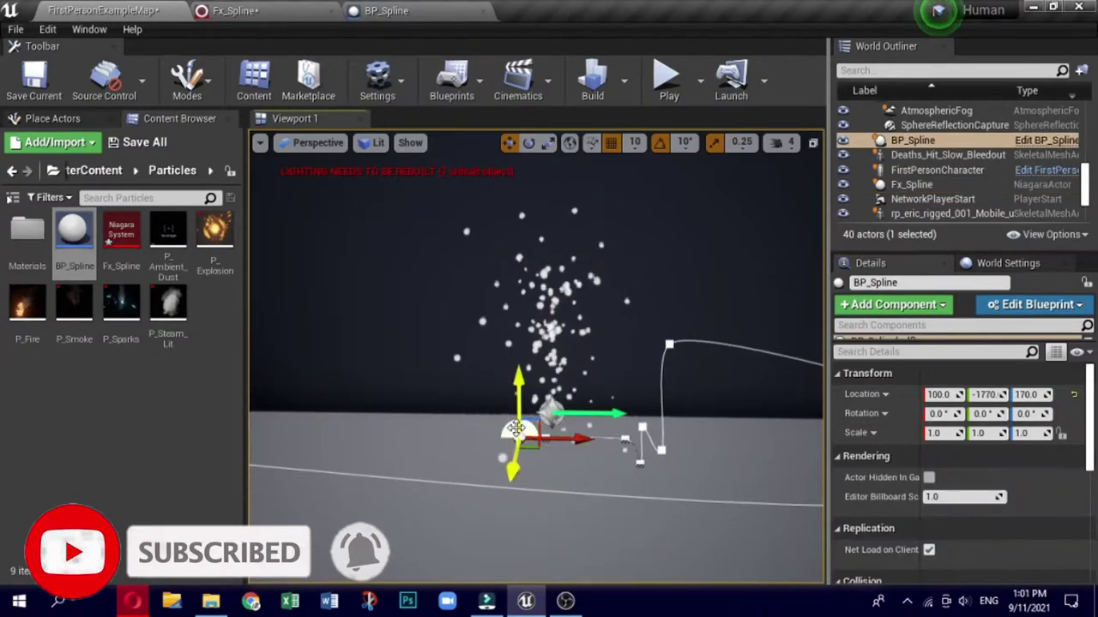
right_click(1061, 397)
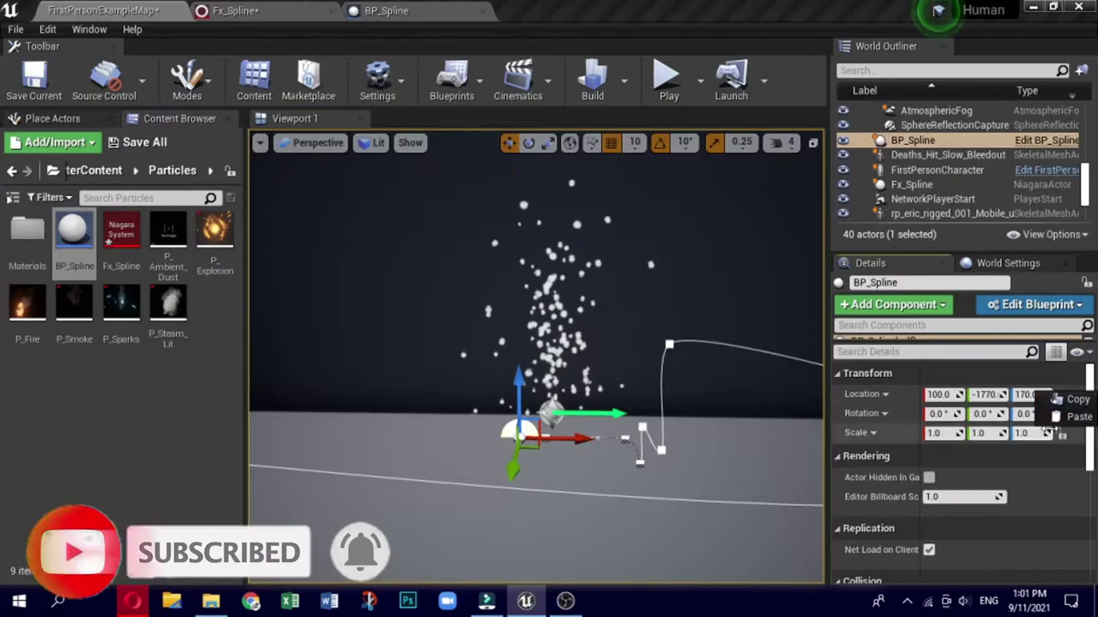
left_click(1079, 417)
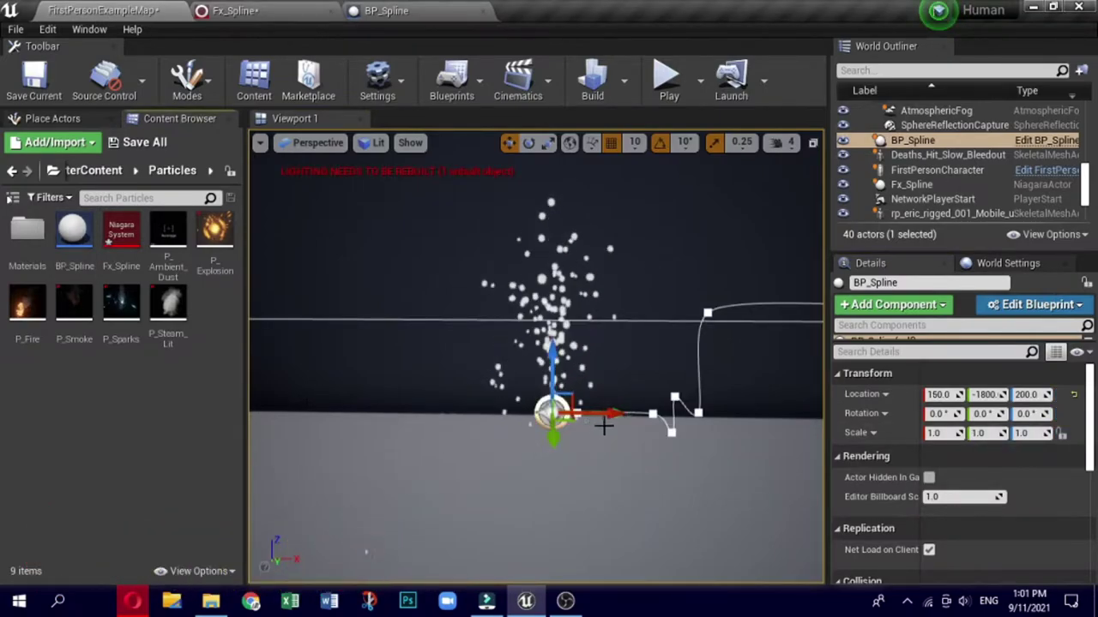
Step: Add a Niagara Module Script named MS_Spline through the Content Browser's FX menu
right_click(69, 387)
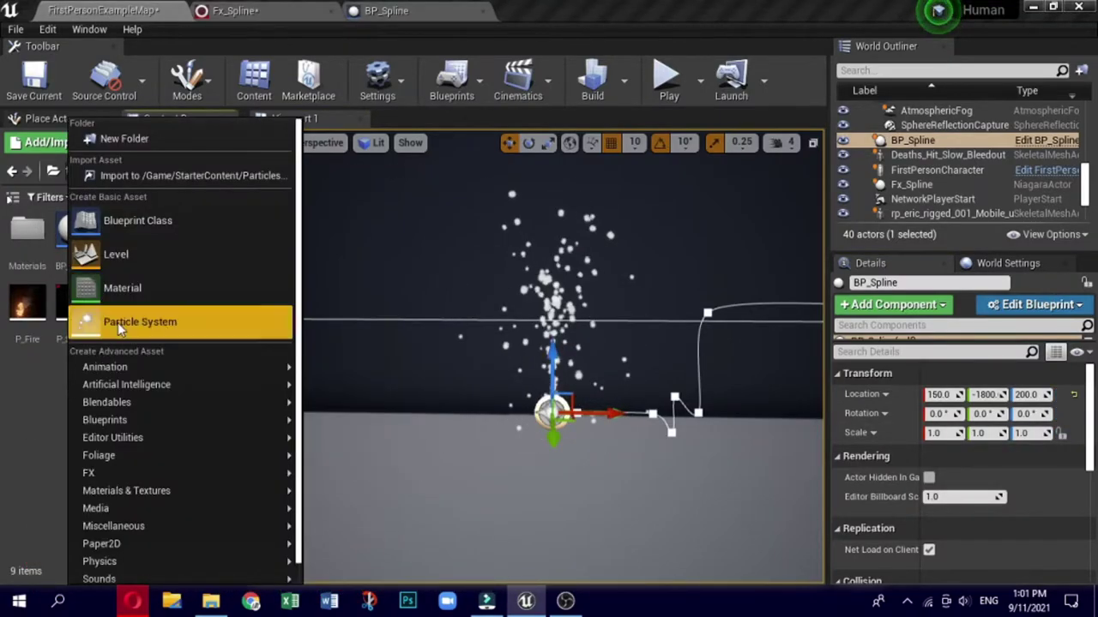
mouse_move(166, 472)
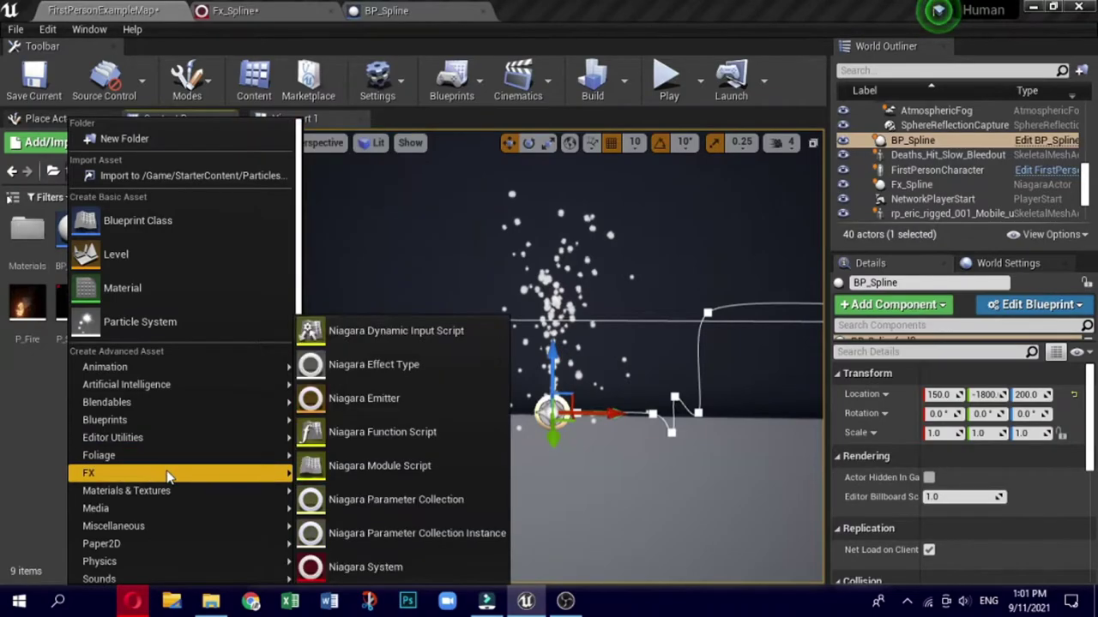
left_click(397, 461)
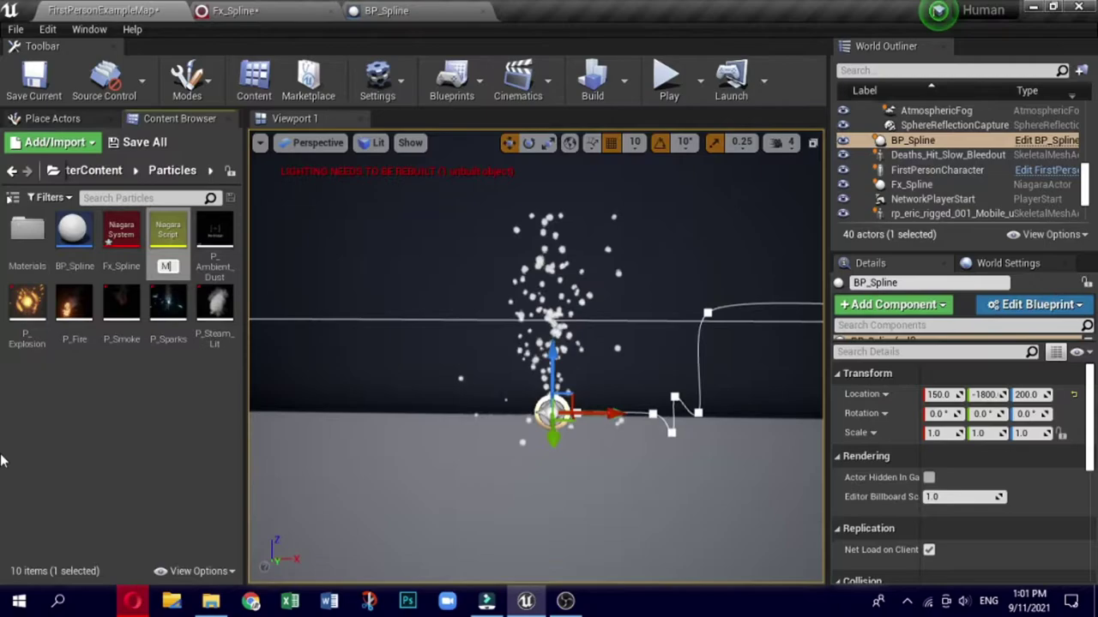
type("MS_S")
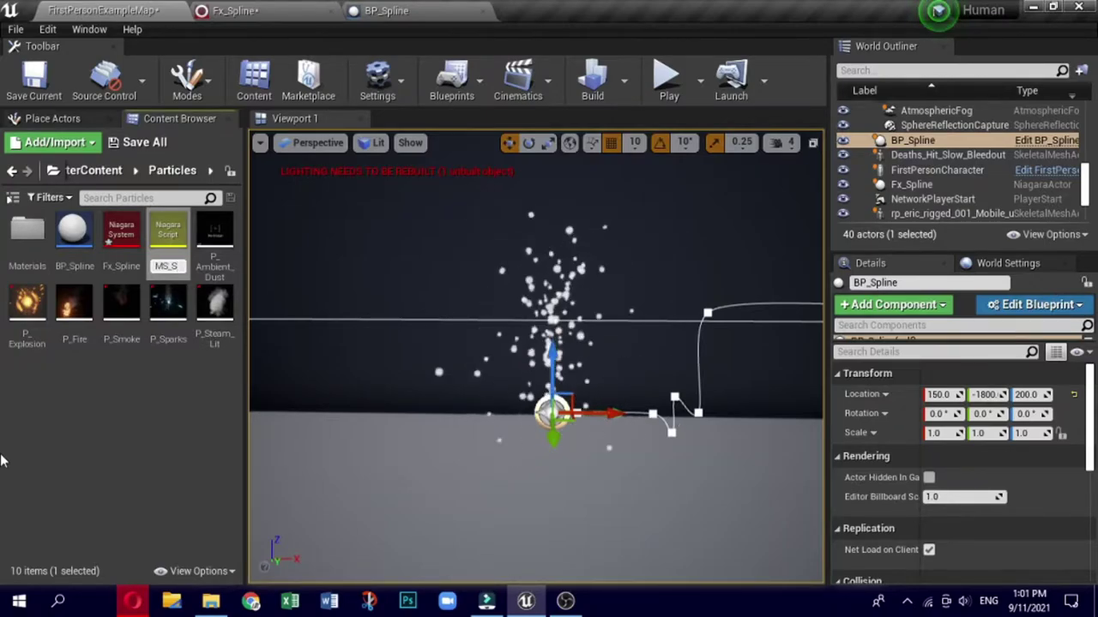
type("pline")
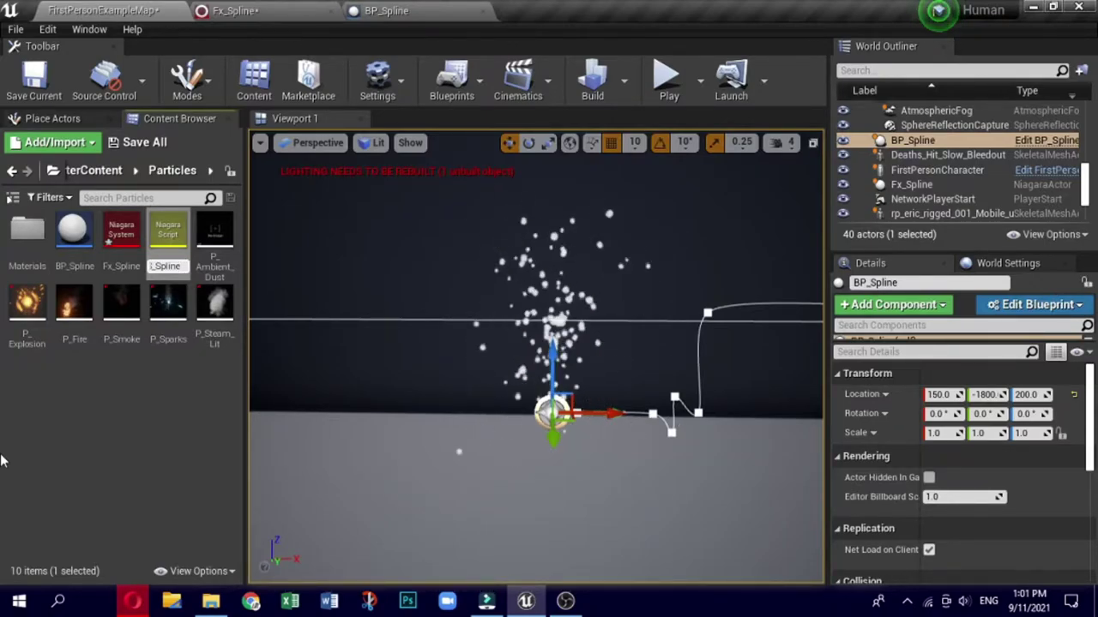
key("Return")
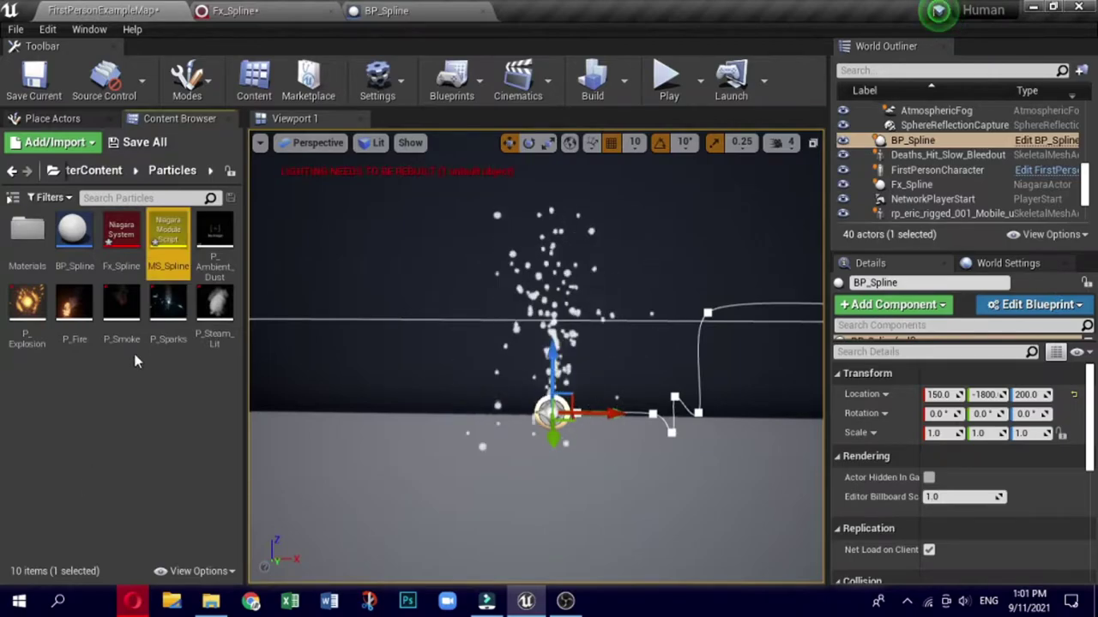
Step: In MS_Spline's graph, rearrange Map Set and Output Module and wire Map Set into Output Module
double_click(170, 234)
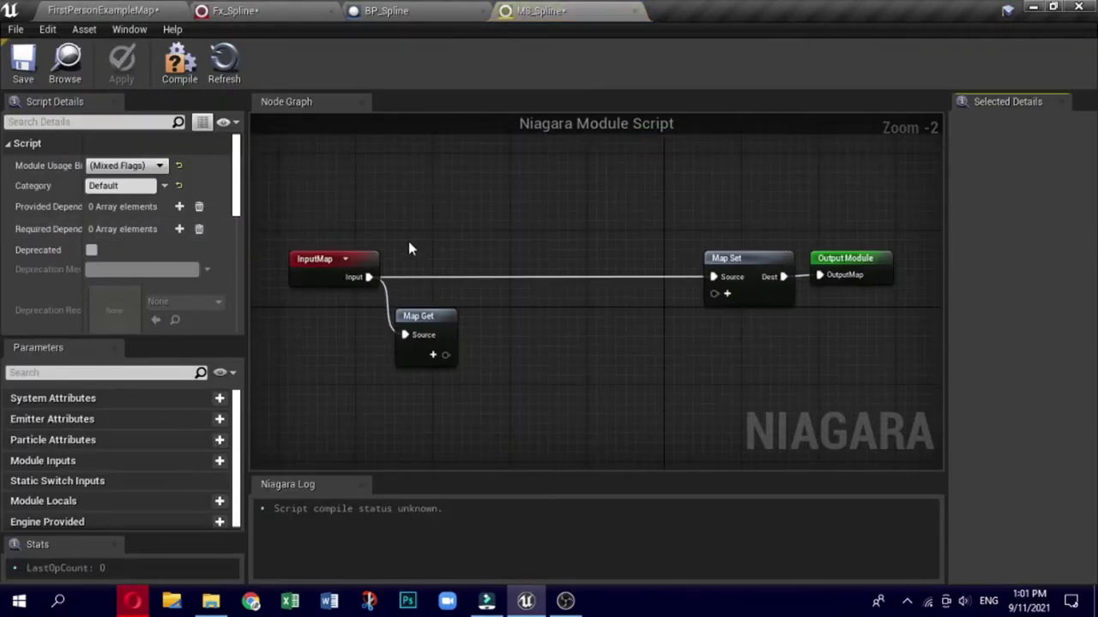
left_click_drag(758, 266, 737, 257)
left_click_drag(863, 252, 888, 252)
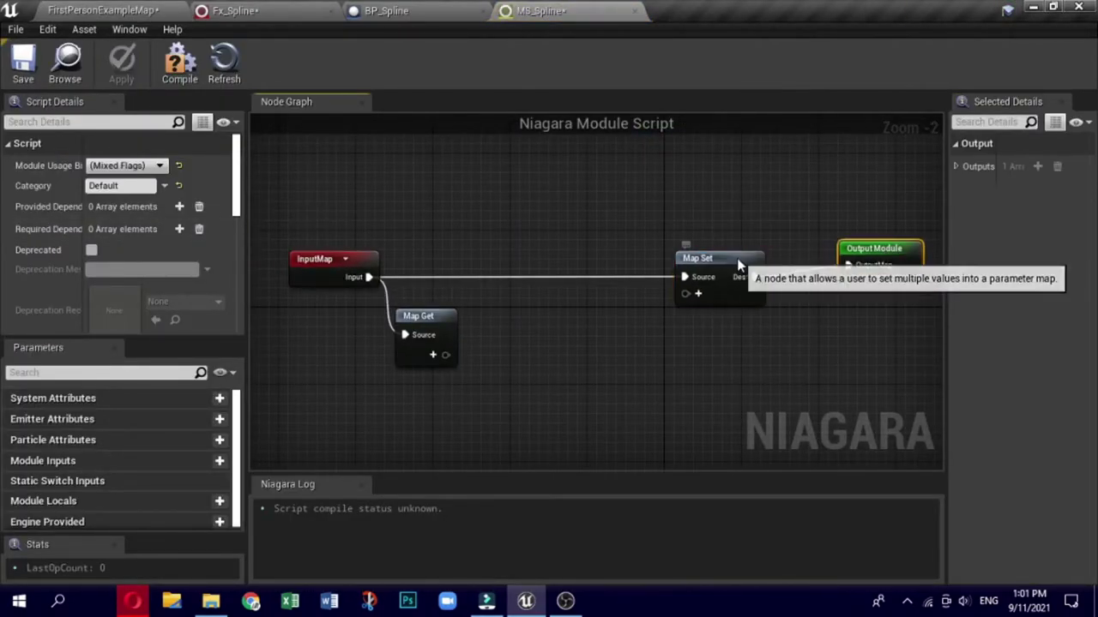
left_click(751, 255)
left_click_drag(751, 254, 752, 265)
left_click_drag(763, 277, 849, 276)
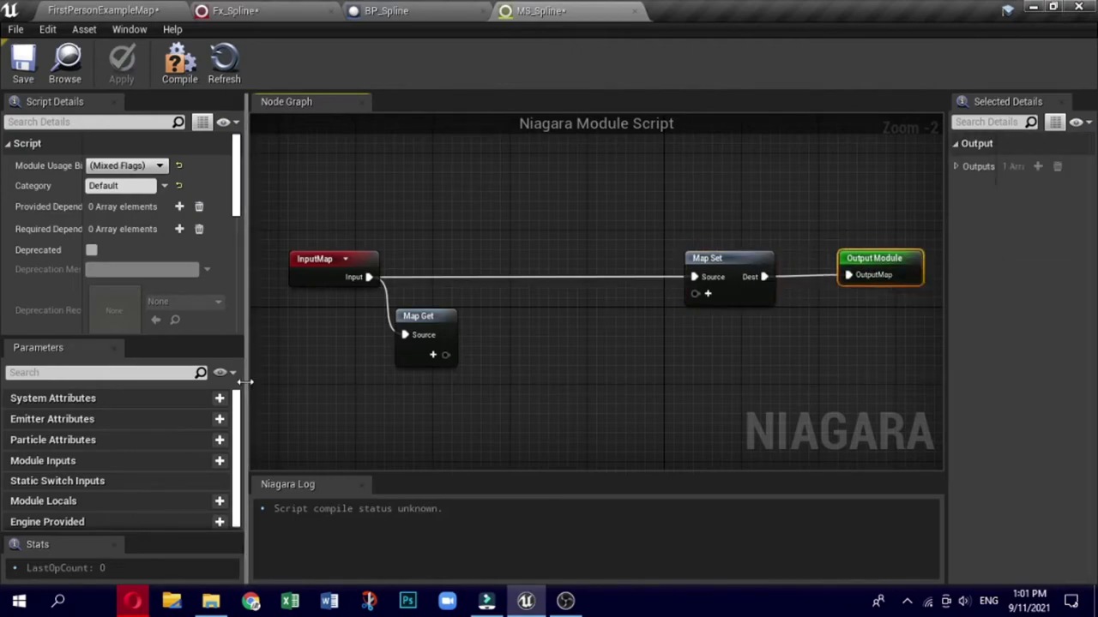
Step: Give Map Get a New Spline input and drag from it, searching for 'sample'
left_click(433, 354)
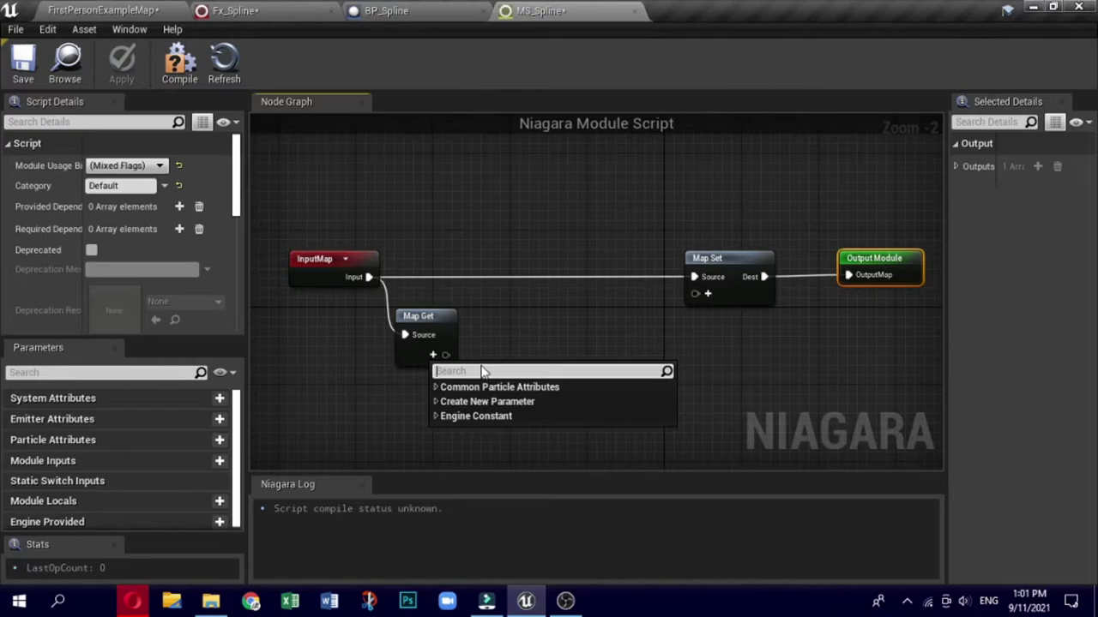
type("spli")
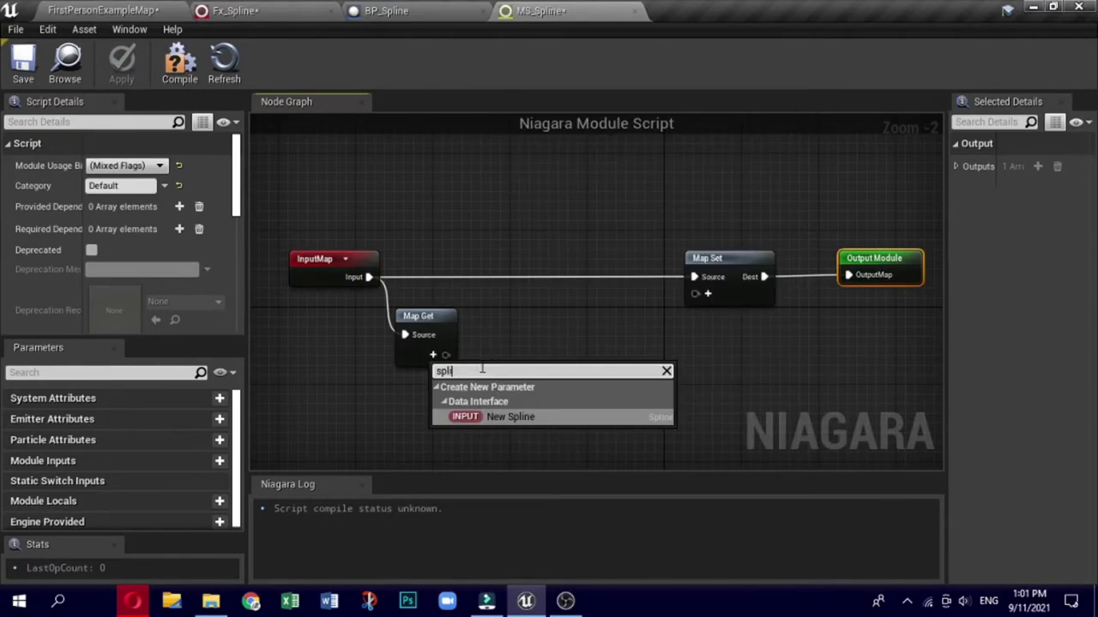
left_click(495, 418)
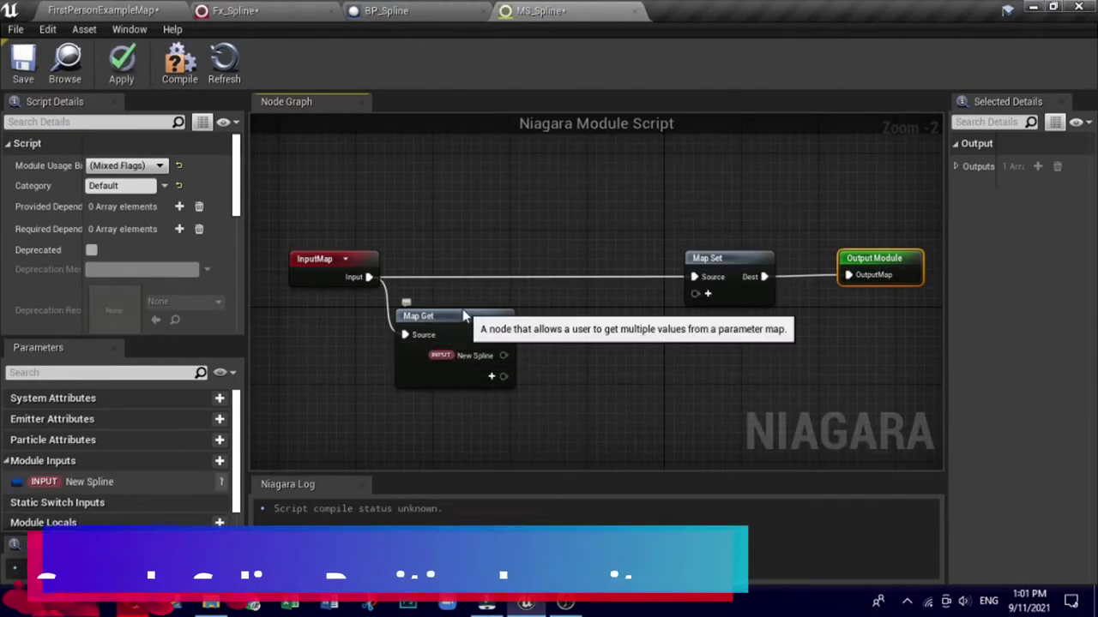
left_click_drag(461, 320, 450, 320)
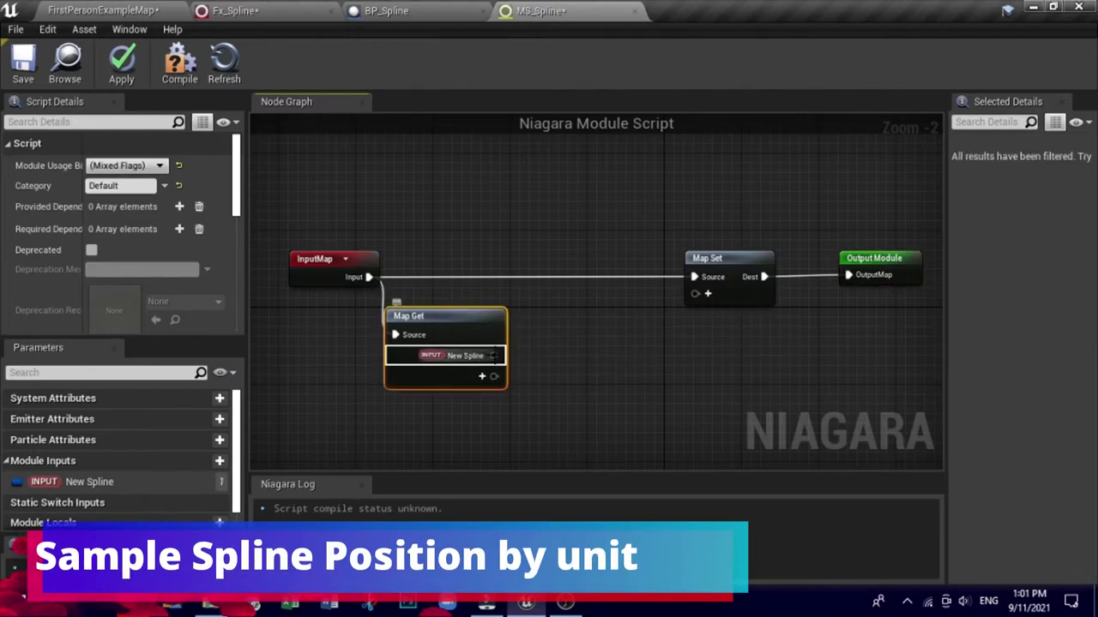
left_click_drag(494, 355, 573, 348)
type("sample")
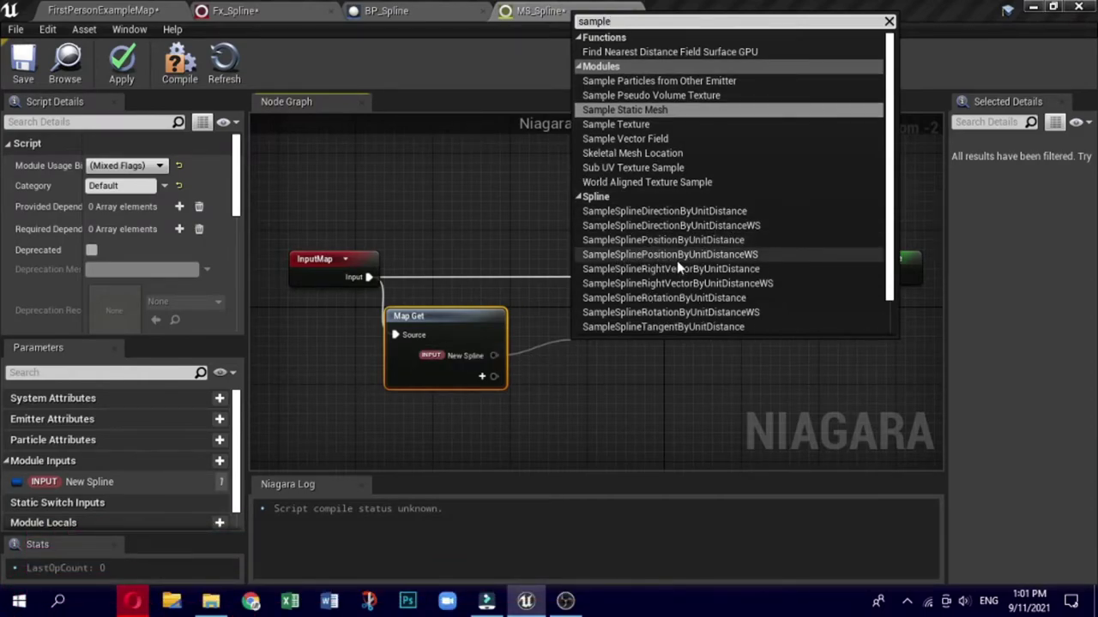
Step: Add Sample Spline Position by Unit Distance WS and wire its Position into a new Map Set Particles Position pin
left_click(722, 255)
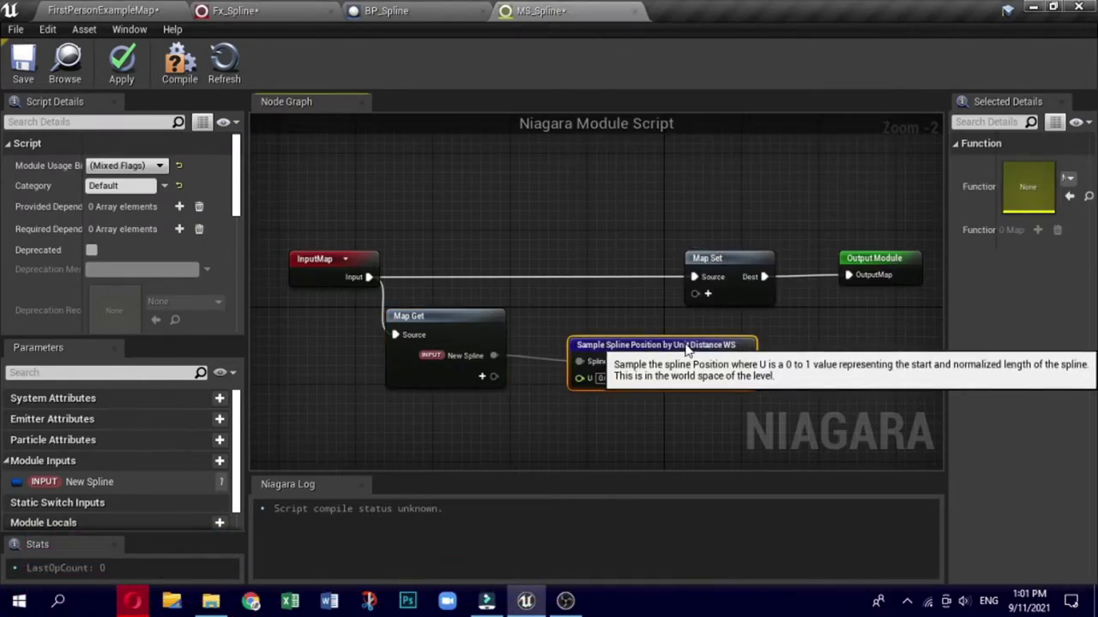
left_click_drag(691, 352, 652, 343)
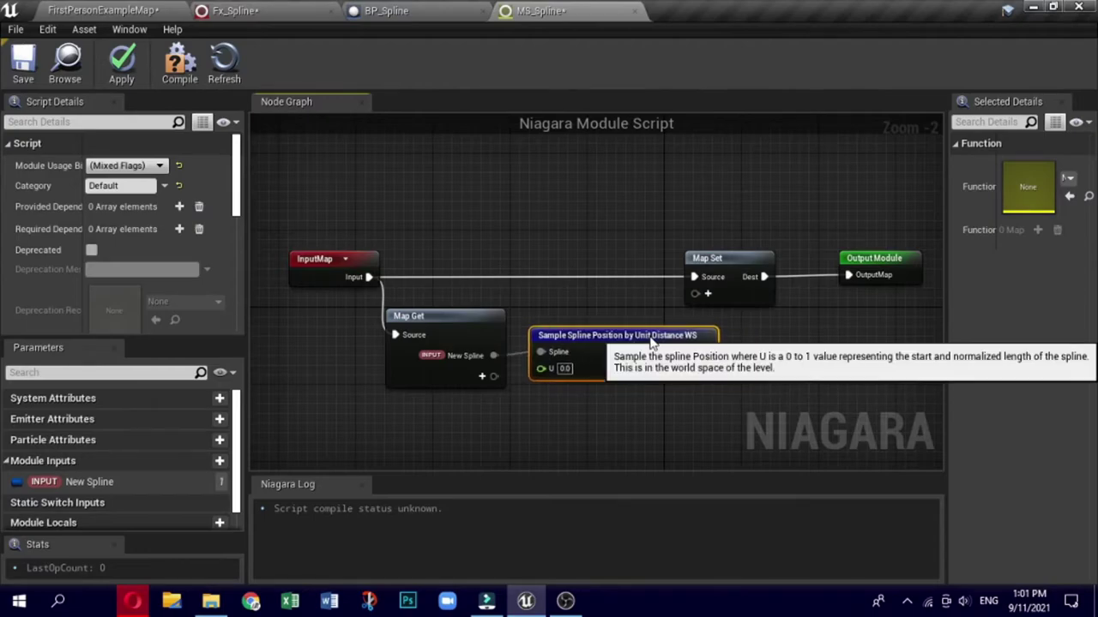
left_click(708, 296)
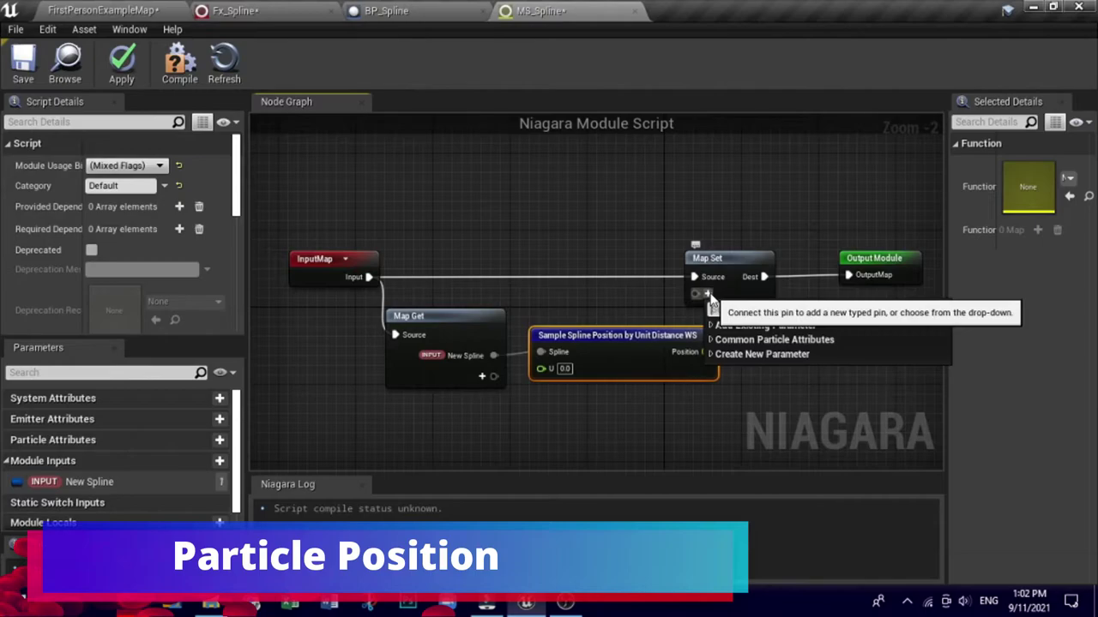
type("position")
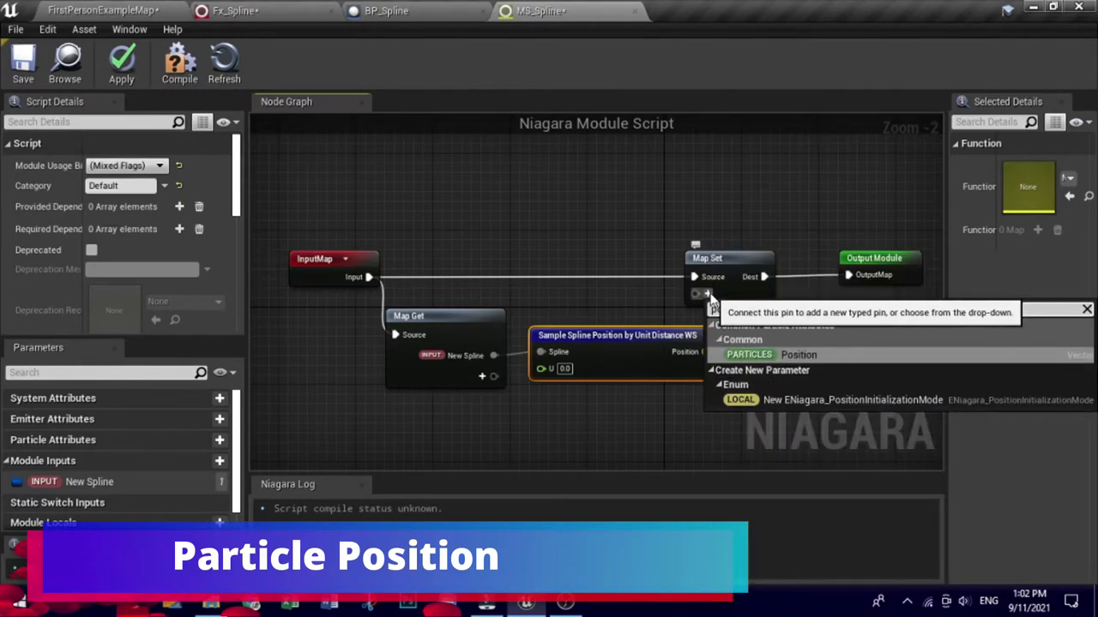
left_click(744, 353)
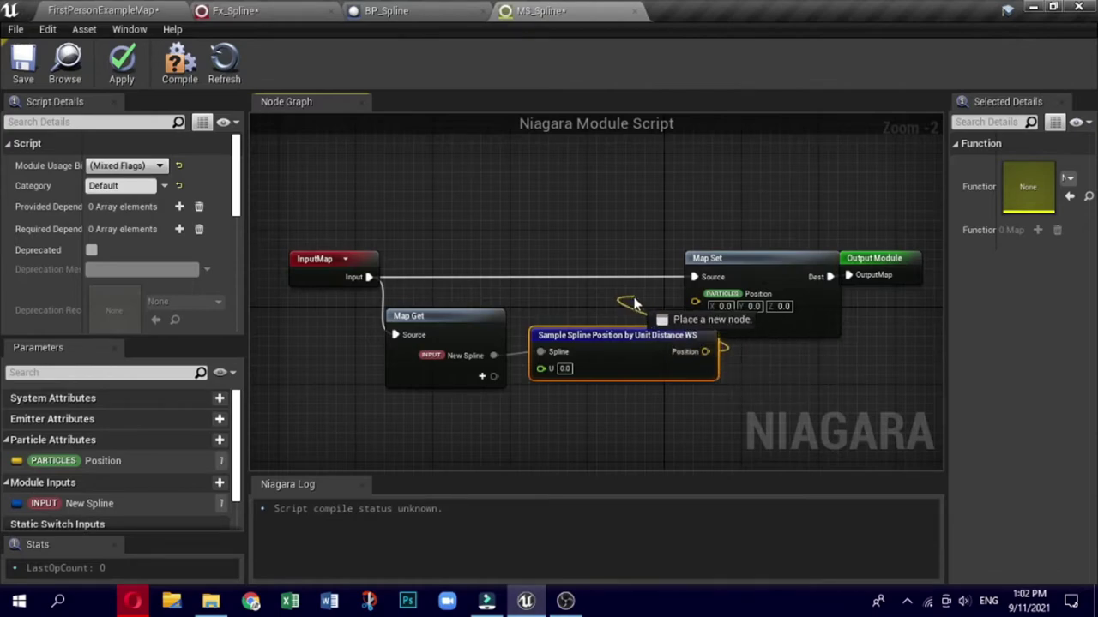
left_click_drag(692, 304, 694, 306)
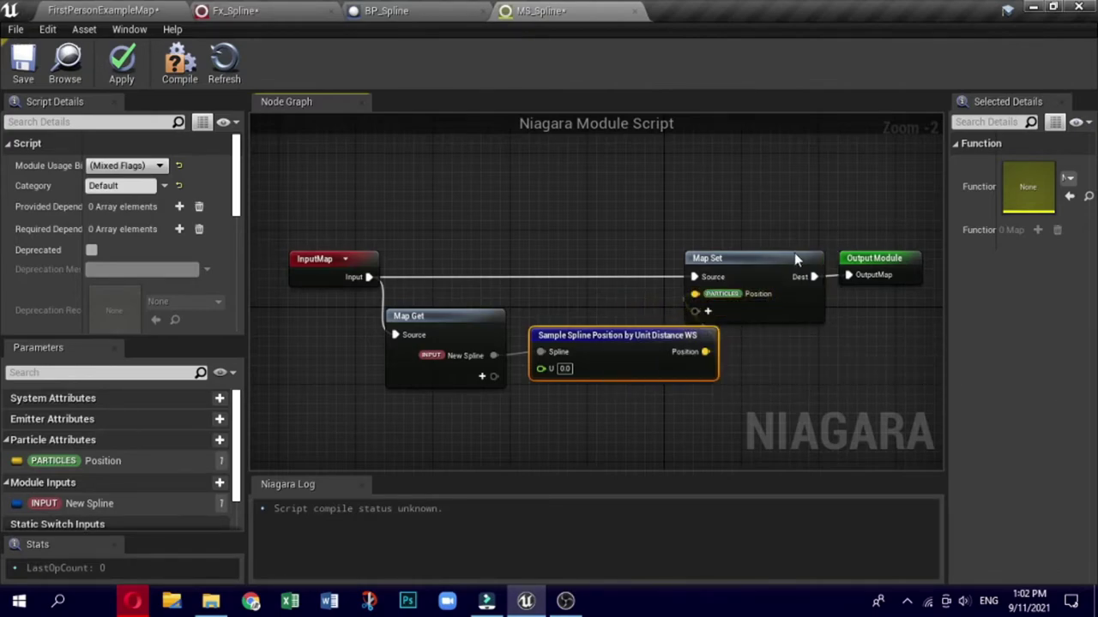
left_click_drag(794, 252, 905, 262)
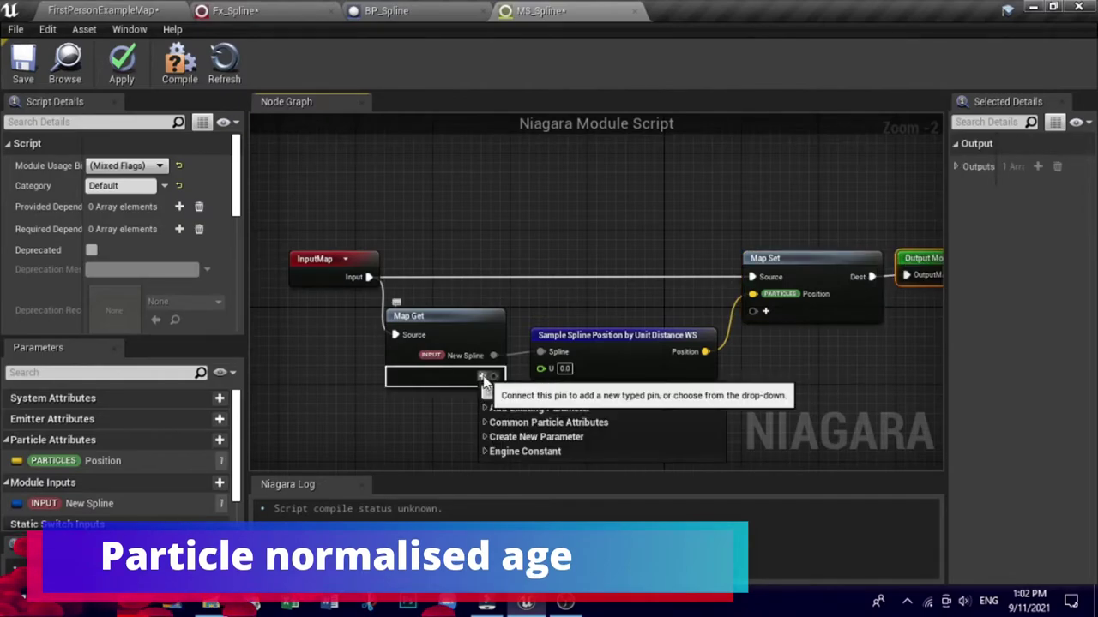
Step: Add a particle NormalizedAge pin to Map Get and feed it into the spline sample's U input
type("Norma")
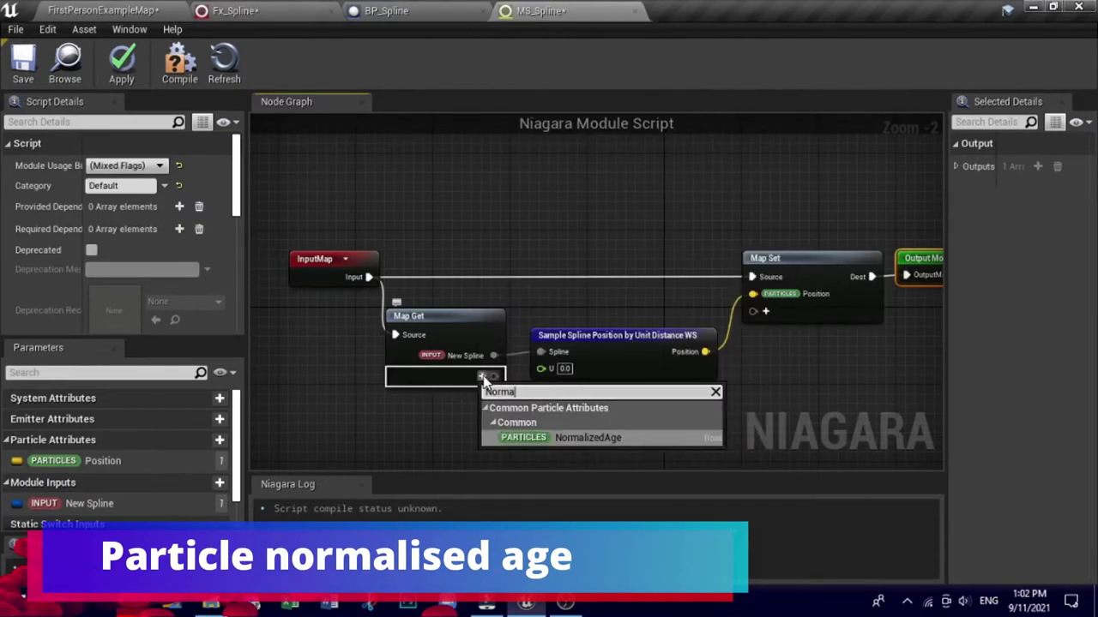
left_click(536, 438)
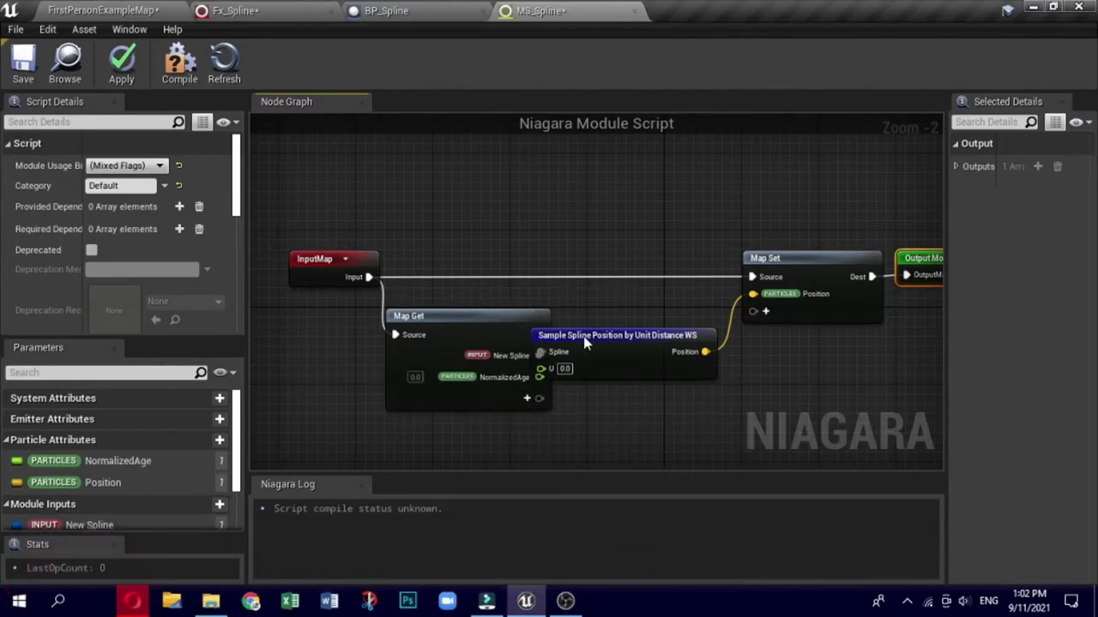
left_click_drag(583, 336, 626, 363)
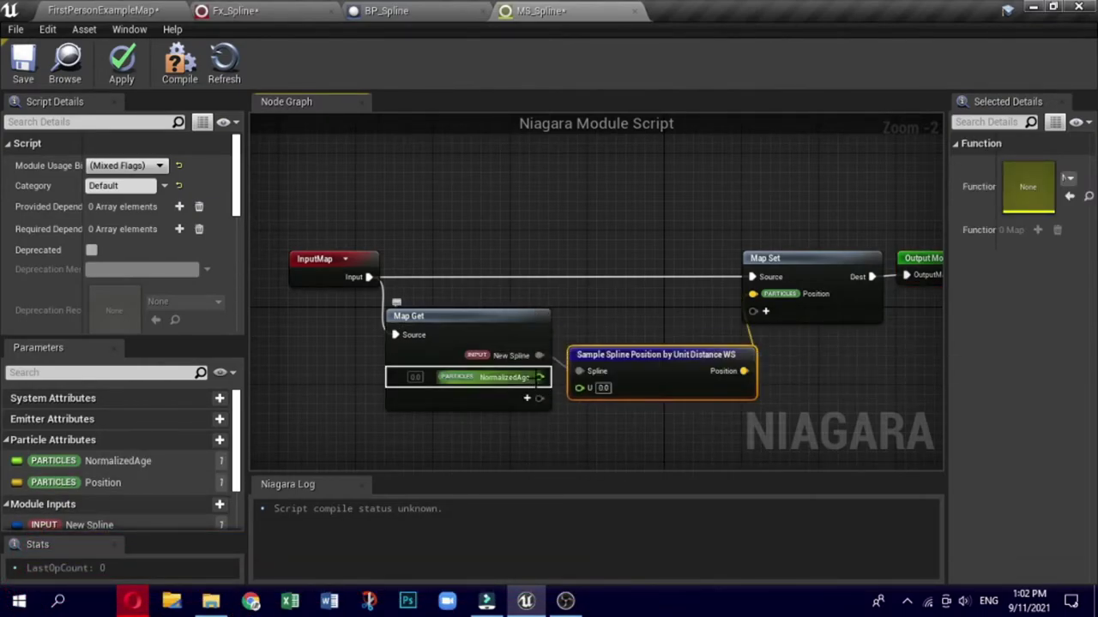
left_click_drag(540, 377, 584, 388)
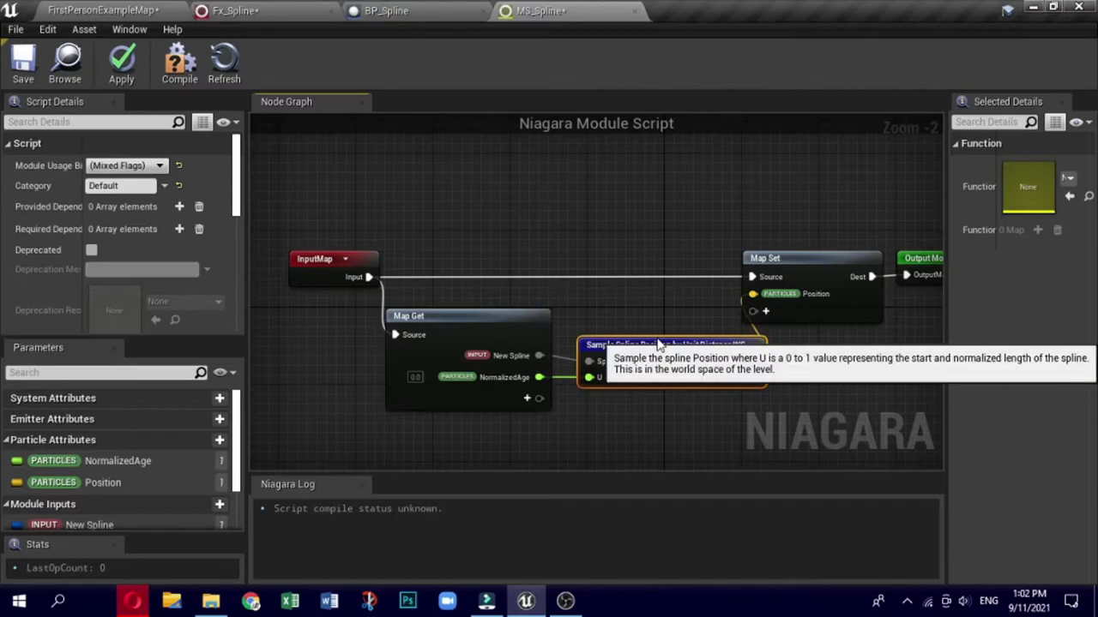
Step: Set the module script's category to Spline and apply the changes
left_click(131, 186)
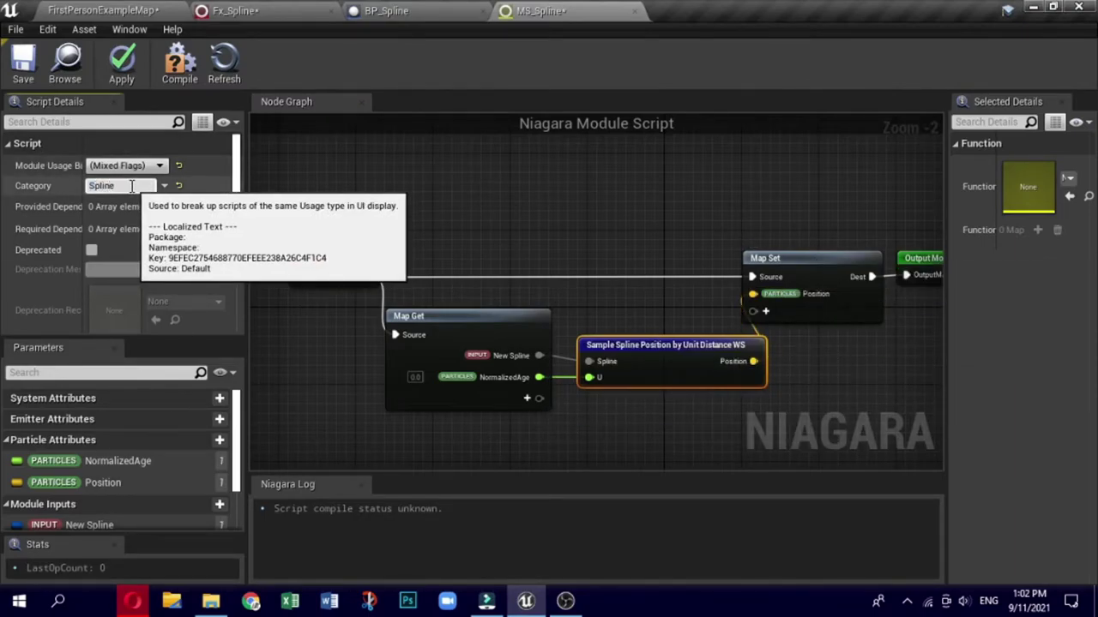
left_click(414, 181)
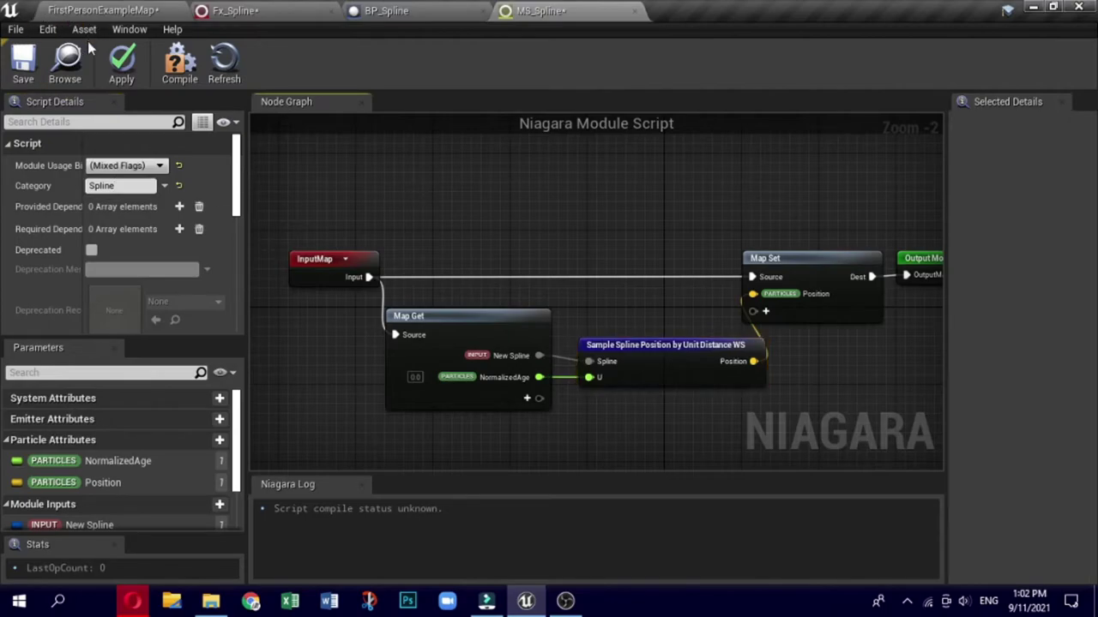
left_click(120, 63)
left_click(95, 10)
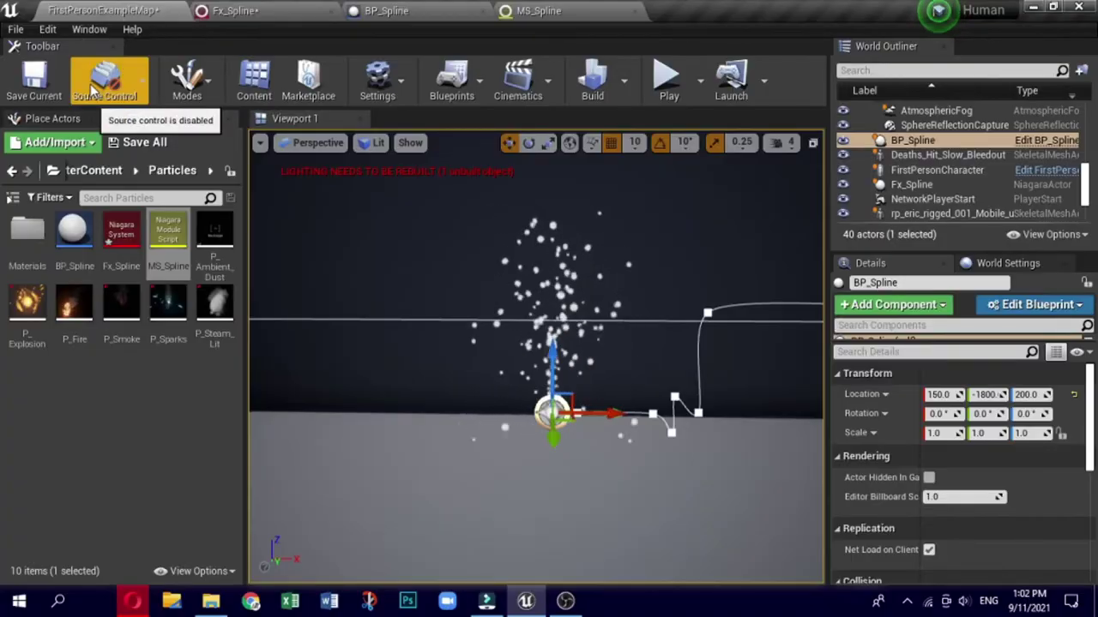
Step: Make Fx_Spline's Scale Color read Scale RGB from a new user parameter, currently 0, 0, 0
left_click(270, 10)
left_click(384, 163)
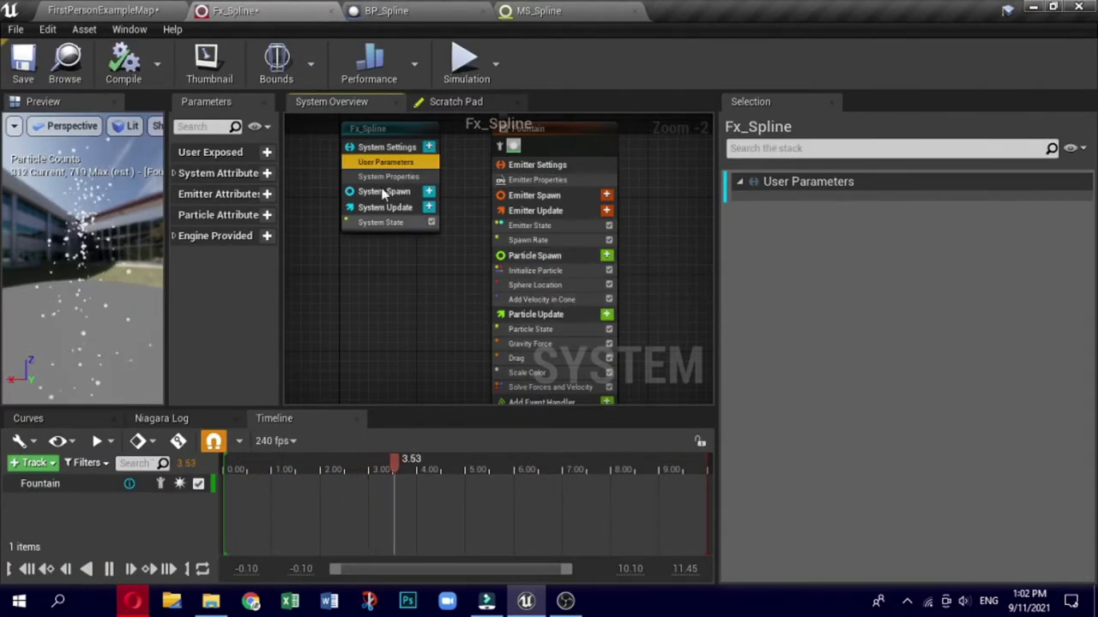
mouse_move(546, 332)
mouse_move(561, 315)
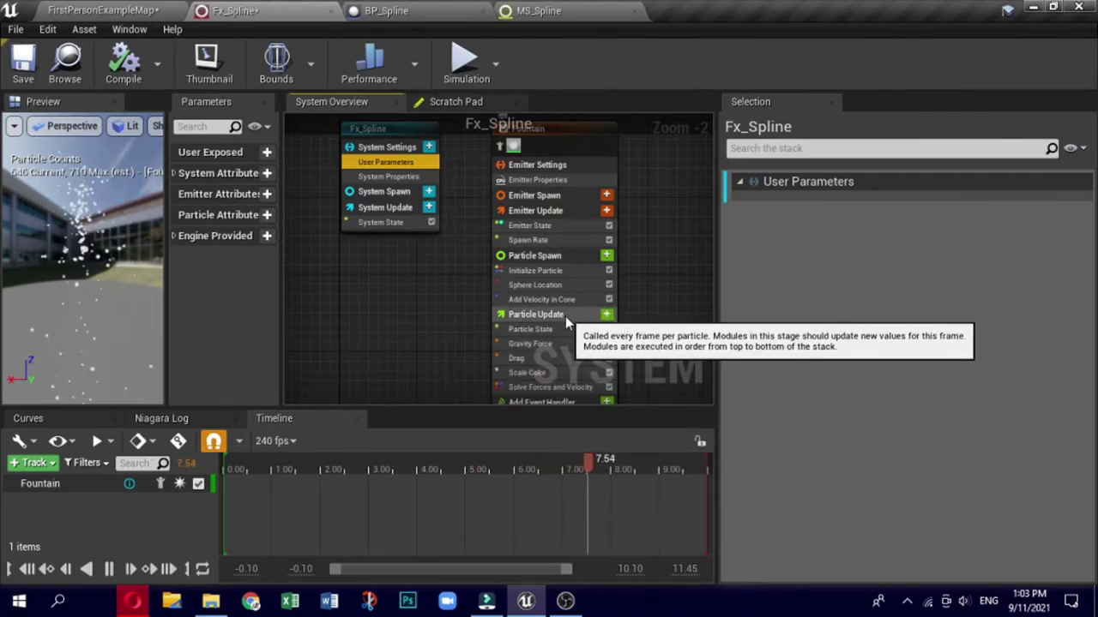
left_click(567, 375)
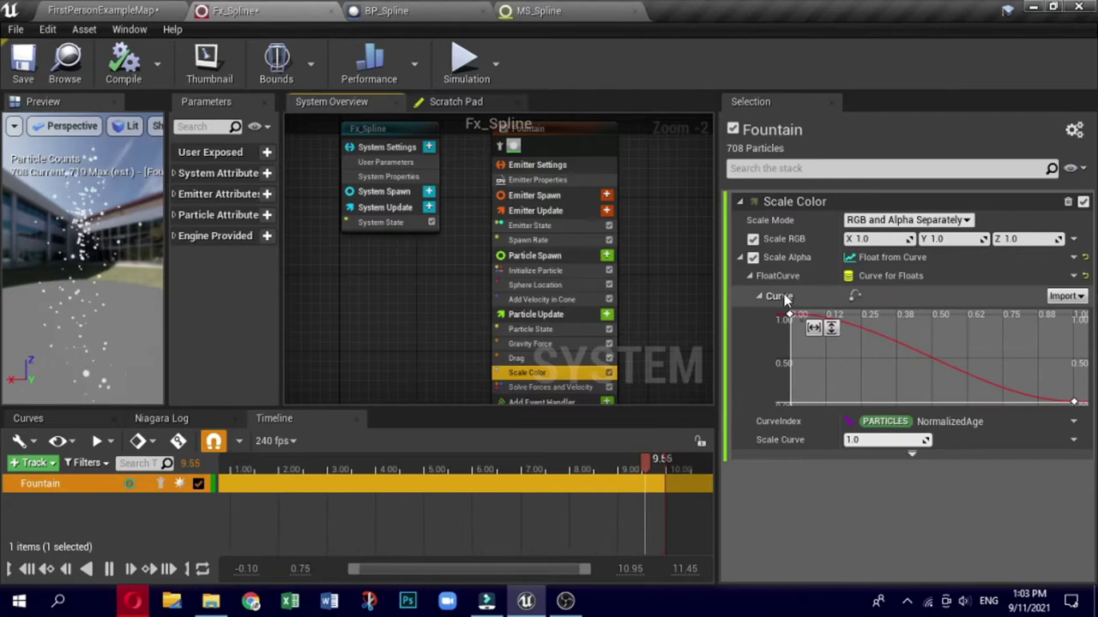
left_click(1076, 240)
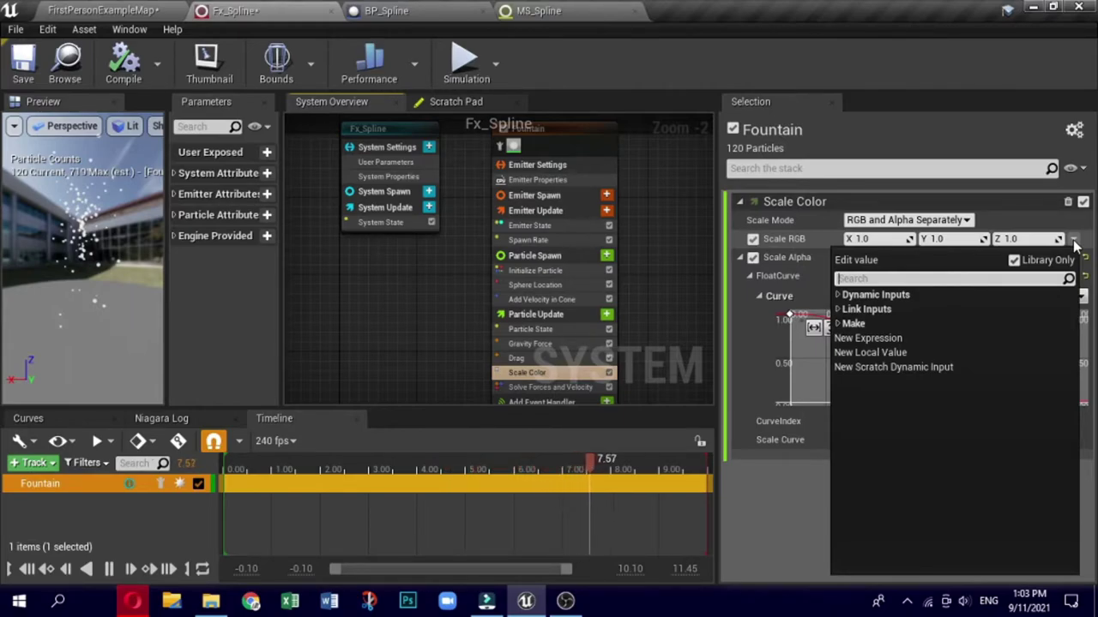
left_click(858, 324)
left_click(838, 325)
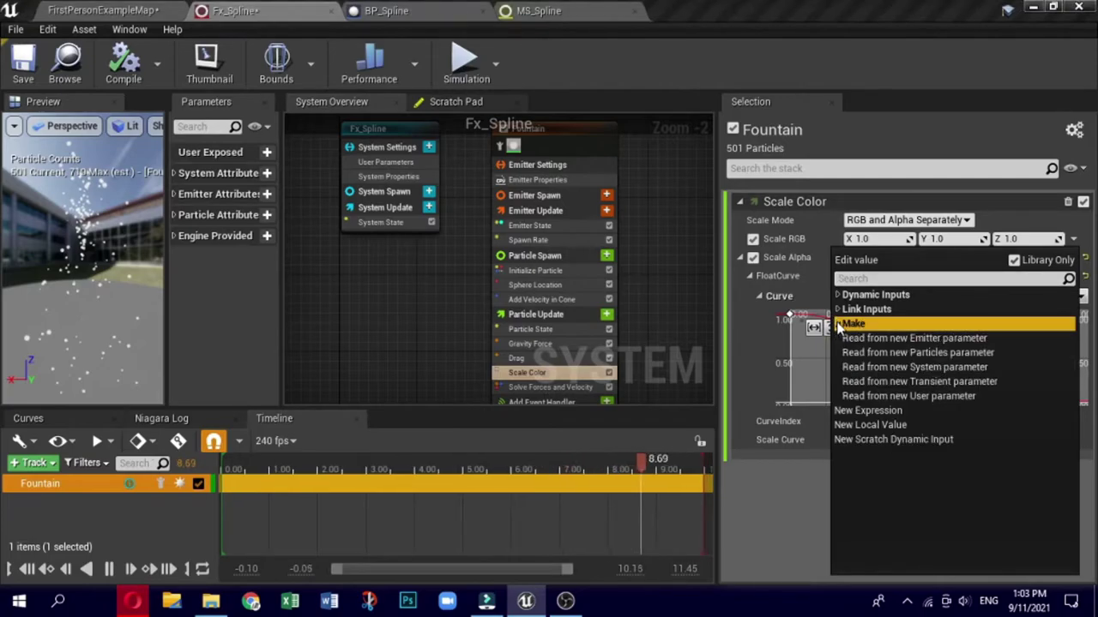
left_click(878, 396)
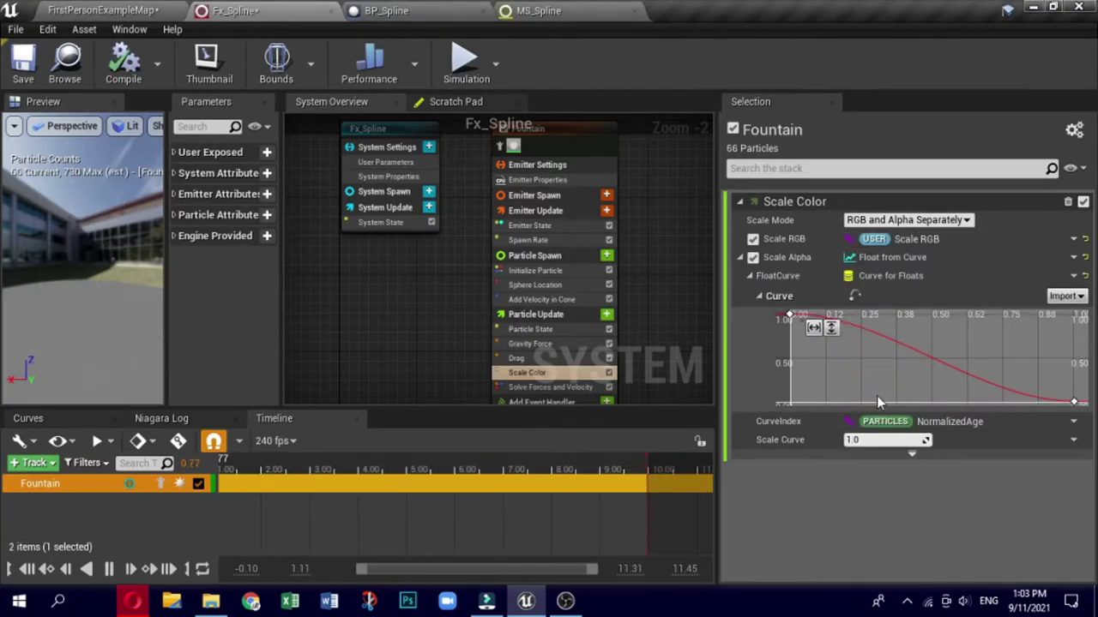
left_click(365, 163)
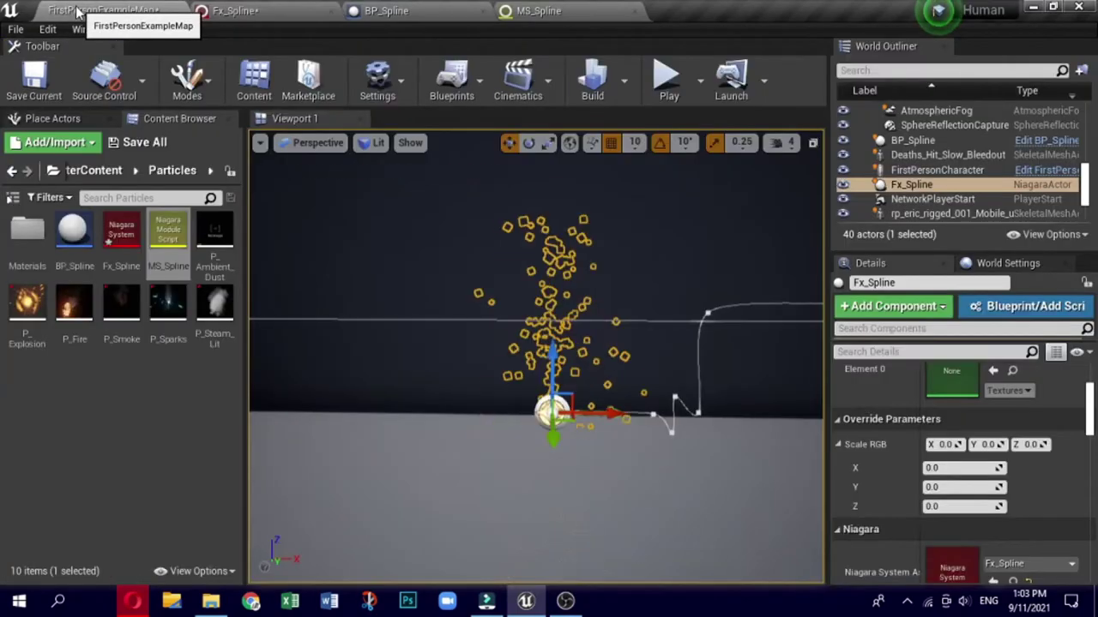
Step: In the level Details, set the placed Fx_Spline's Scale RGB override to 20, 10, 0.5
left_click(103, 11)
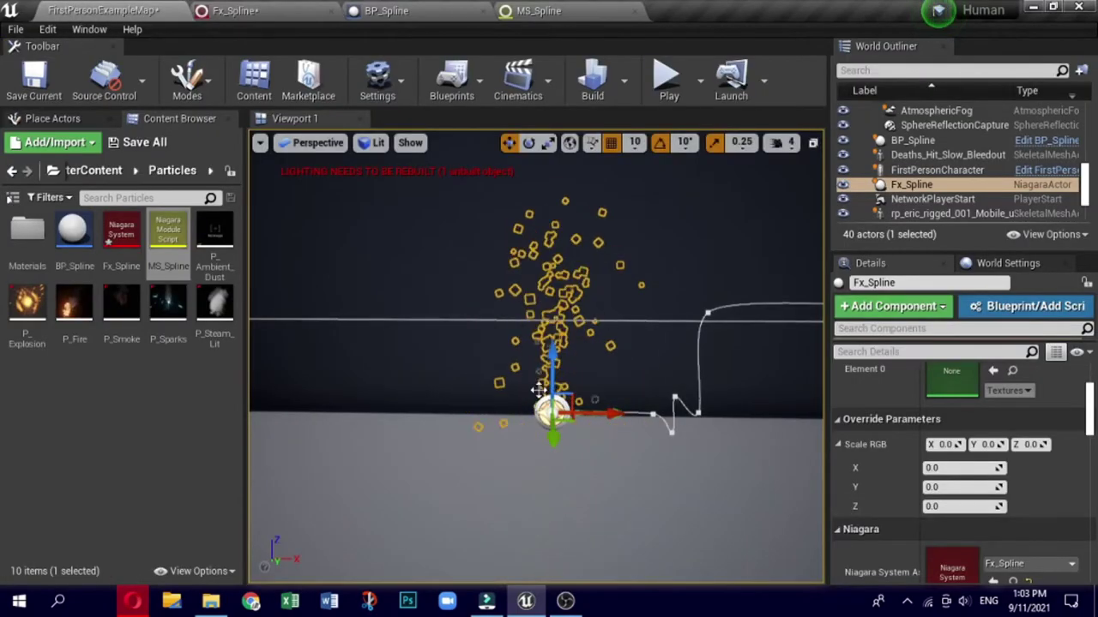
left_click(933, 468)
type("20")
key("Tab")
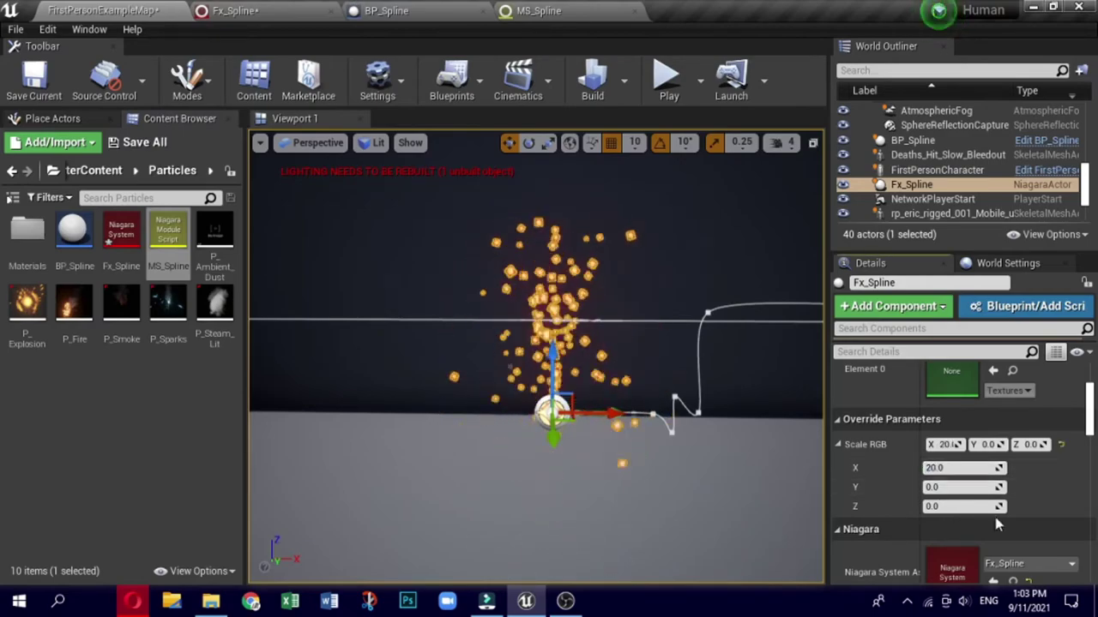
type("10")
left_click(950, 506)
type("0.5")
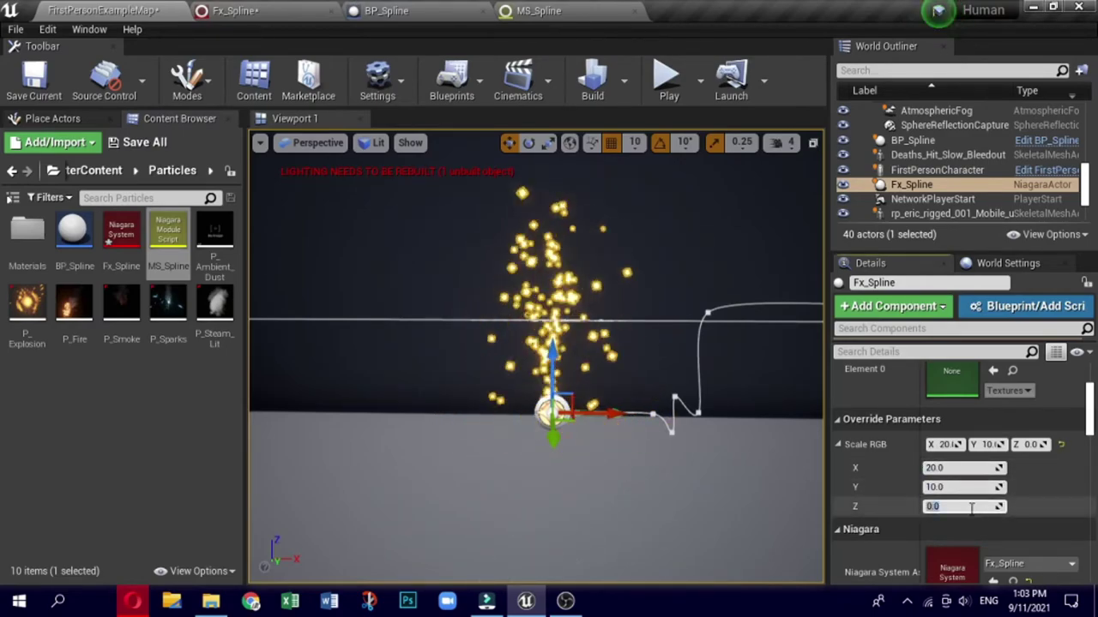
key("Return")
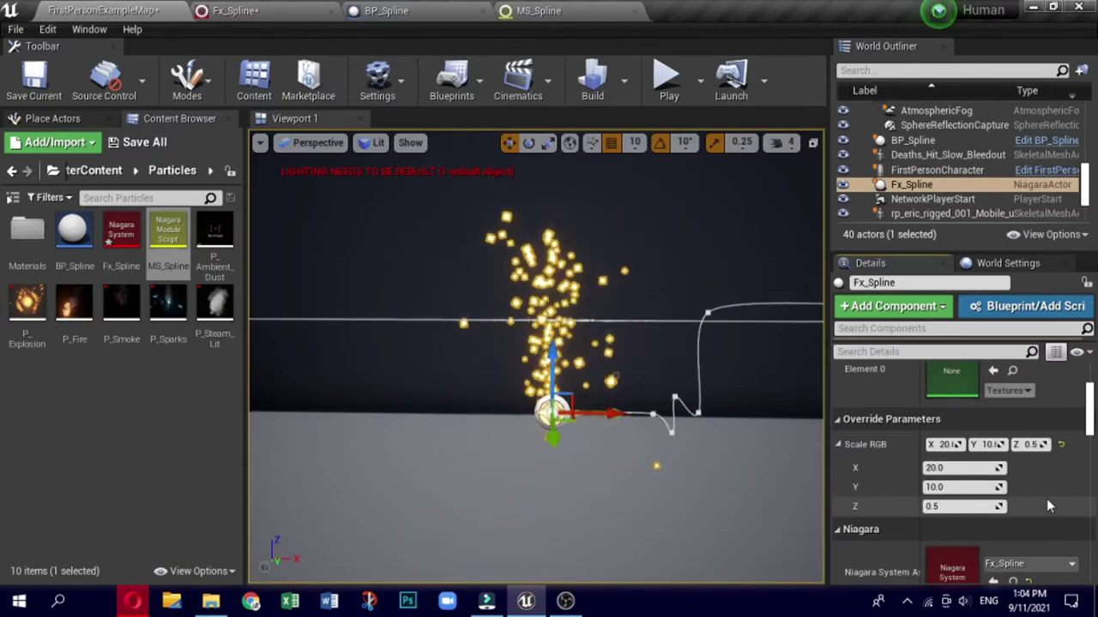
Step: Change the Scale RGB override to X 0.8 and Y 2 so the particles glow yellow
left_click(961, 468)
type("0.8")
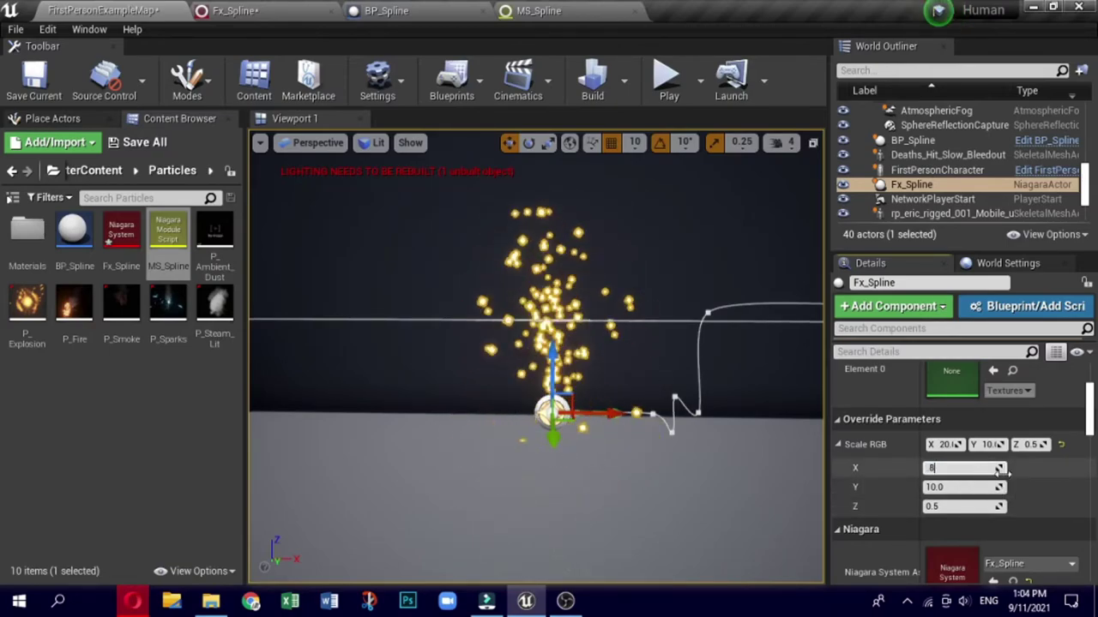
key("Return")
left_click(951, 487)
type("2")
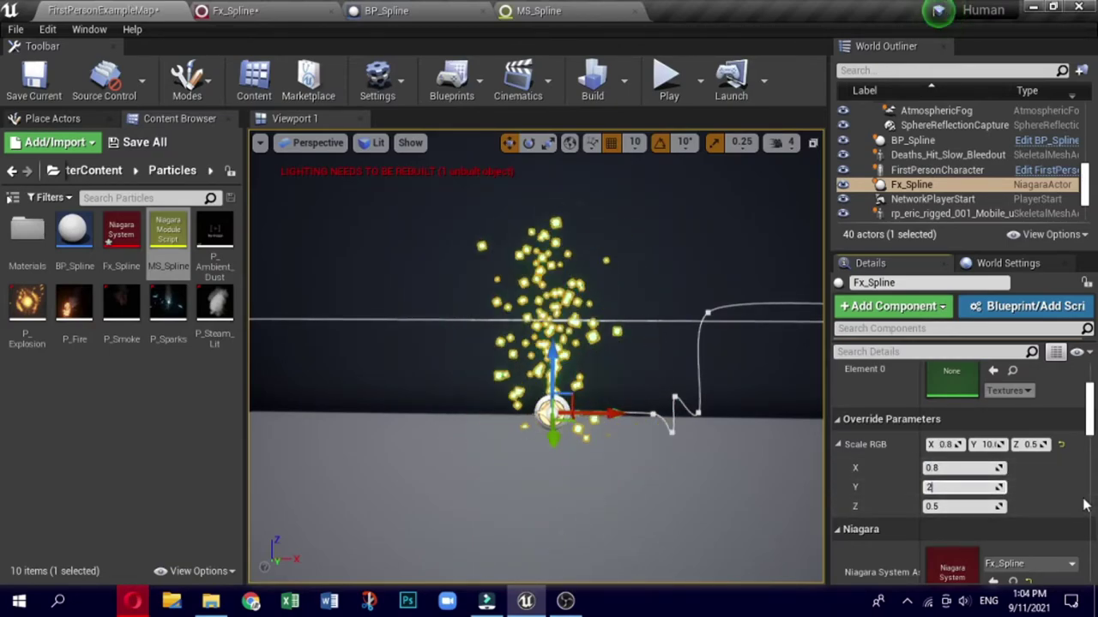
key("Return")
Step: Delete the Scale RGB user parameter from the Fx_Spline system
left_click(248, 11)
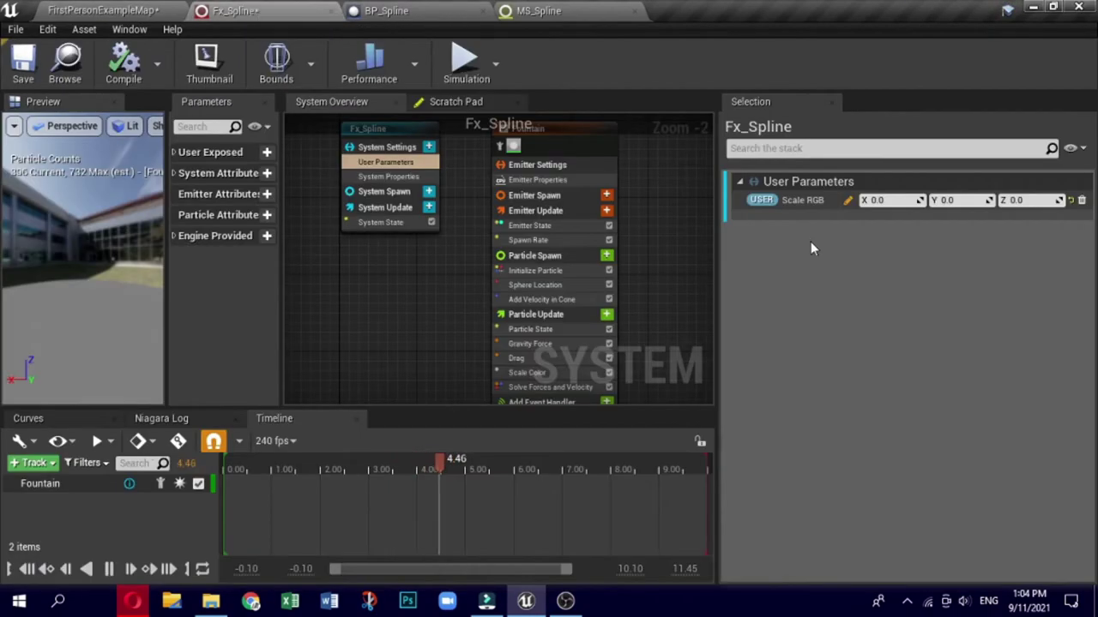
left_click(1081, 200)
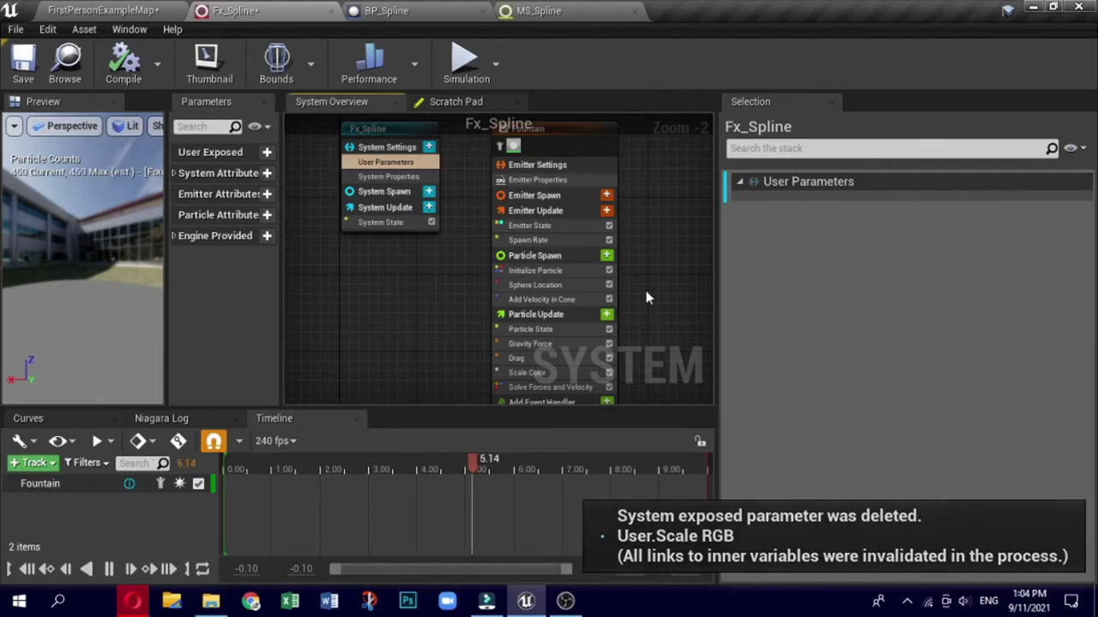
scroll(648, 297, "down", 2)
scroll(647, 298, "up", 2)
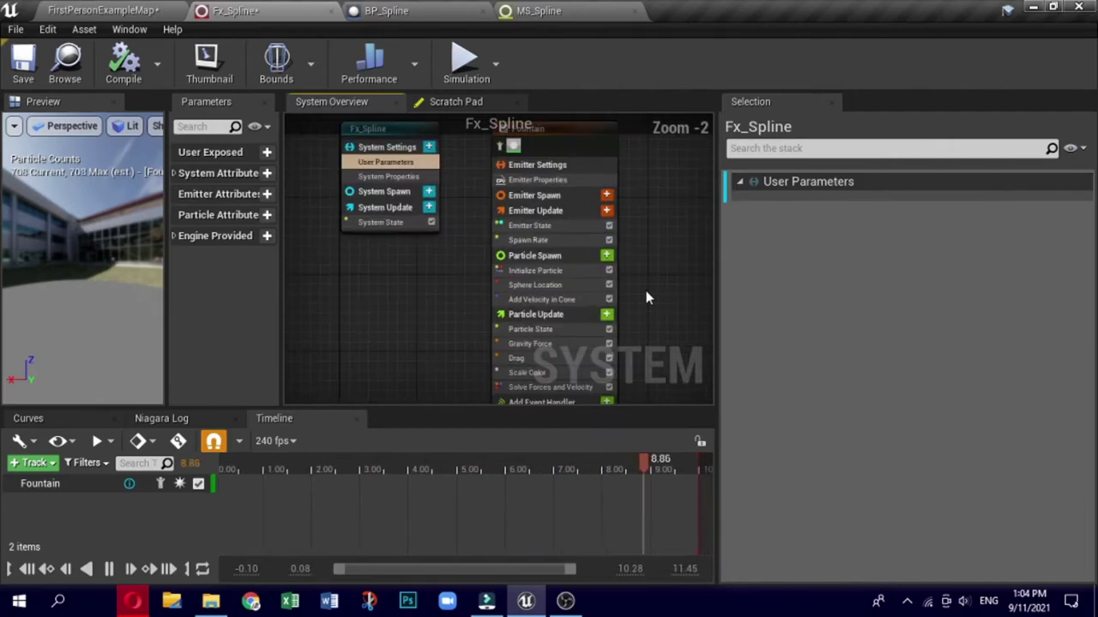
left_click(432, 13)
left_click(549, 11)
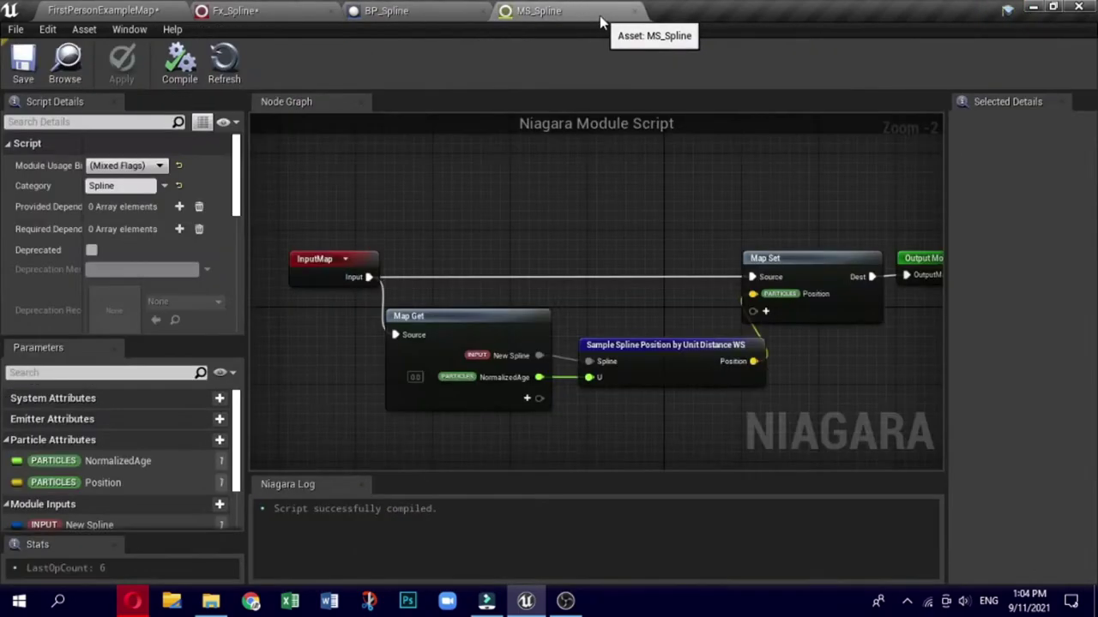
left_click(236, 11)
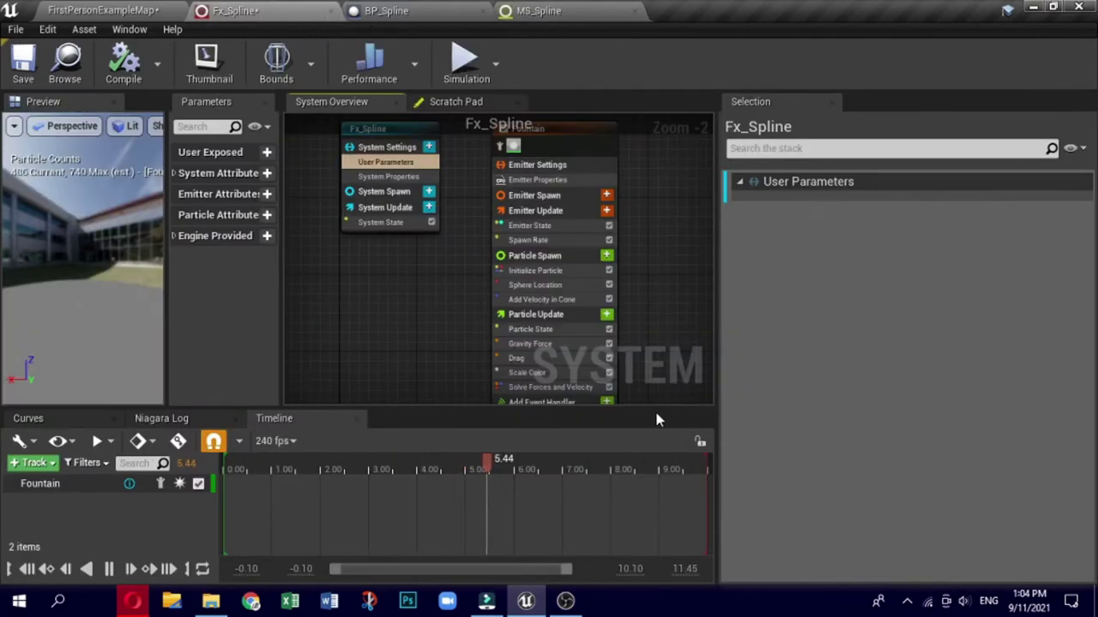
right_click_drag(650, 288, 643, 260)
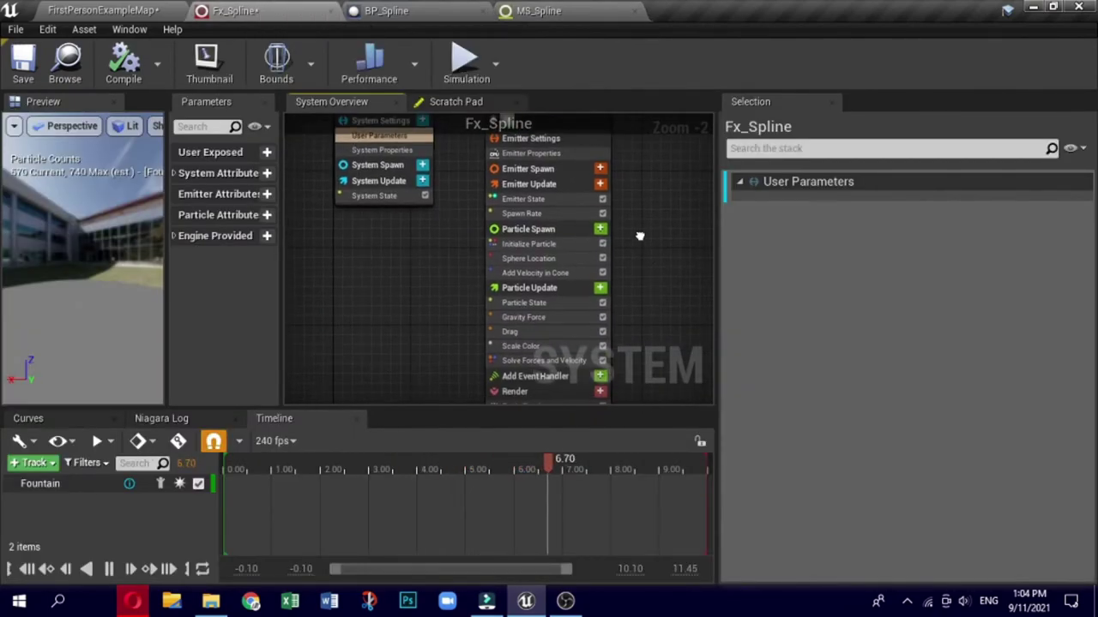
Step: Add the MS Spline module to Particle Update, searching 'spli' with Library Only unticked
left_click(601, 288)
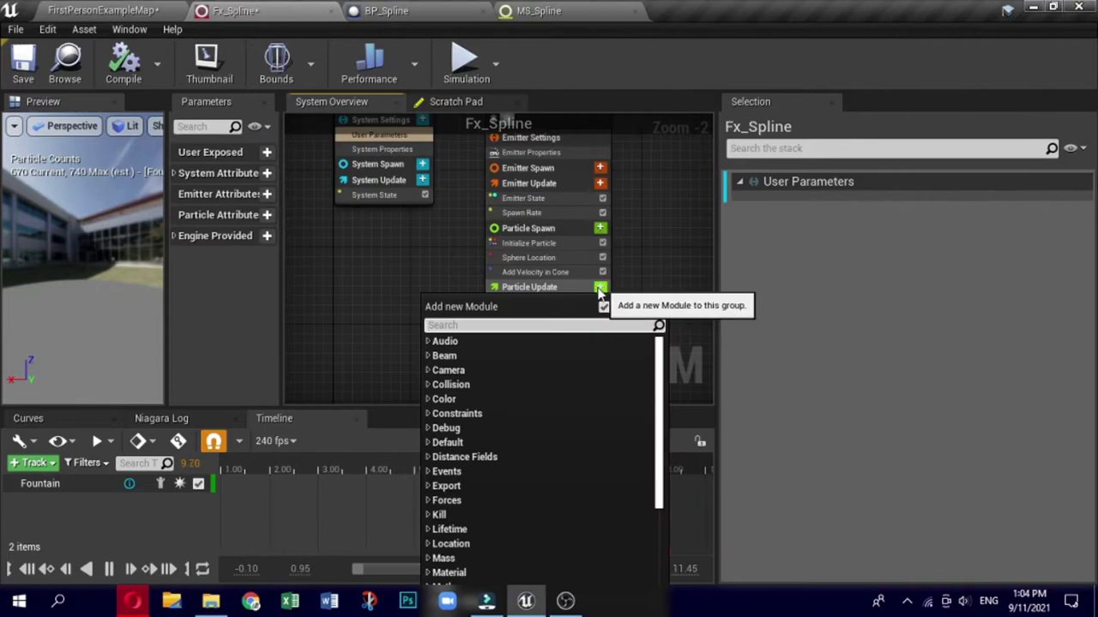
type("spli")
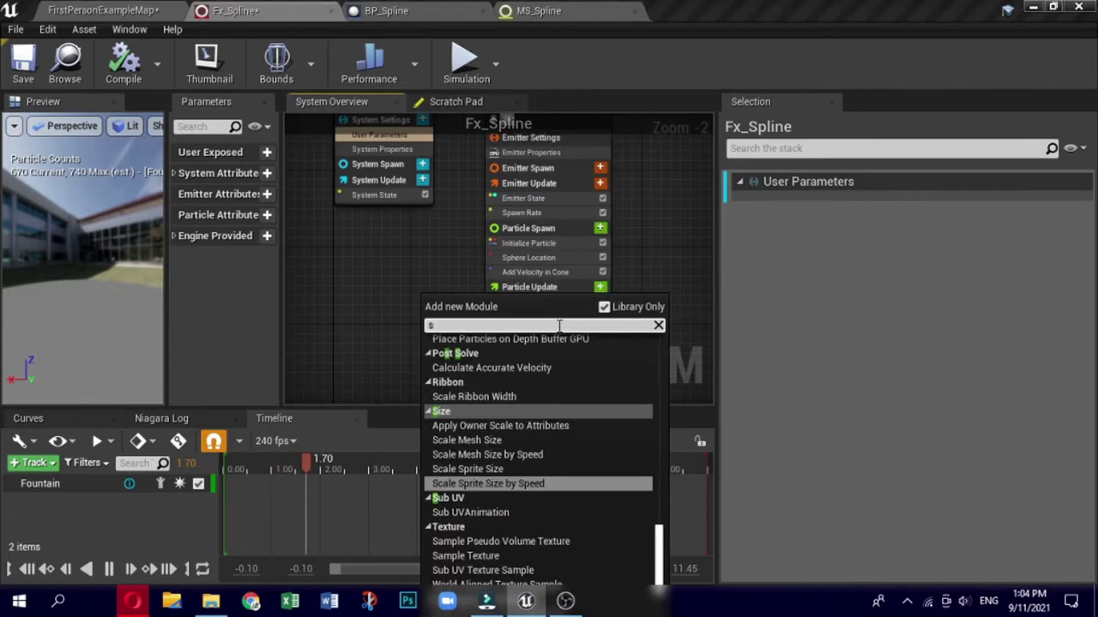
left_click(604, 308)
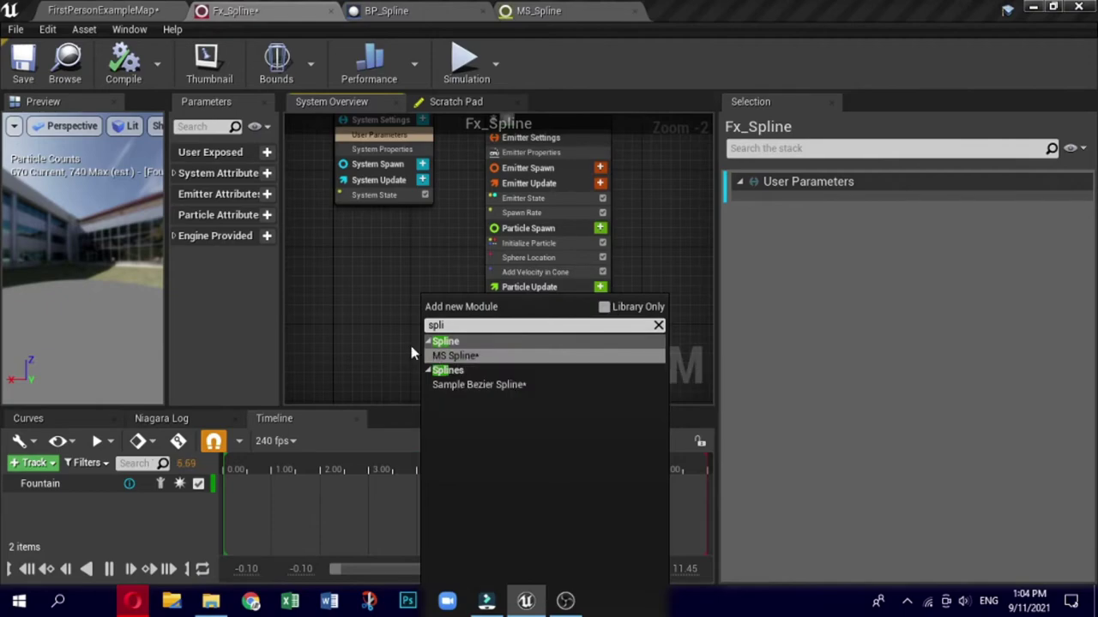
left_click(454, 355)
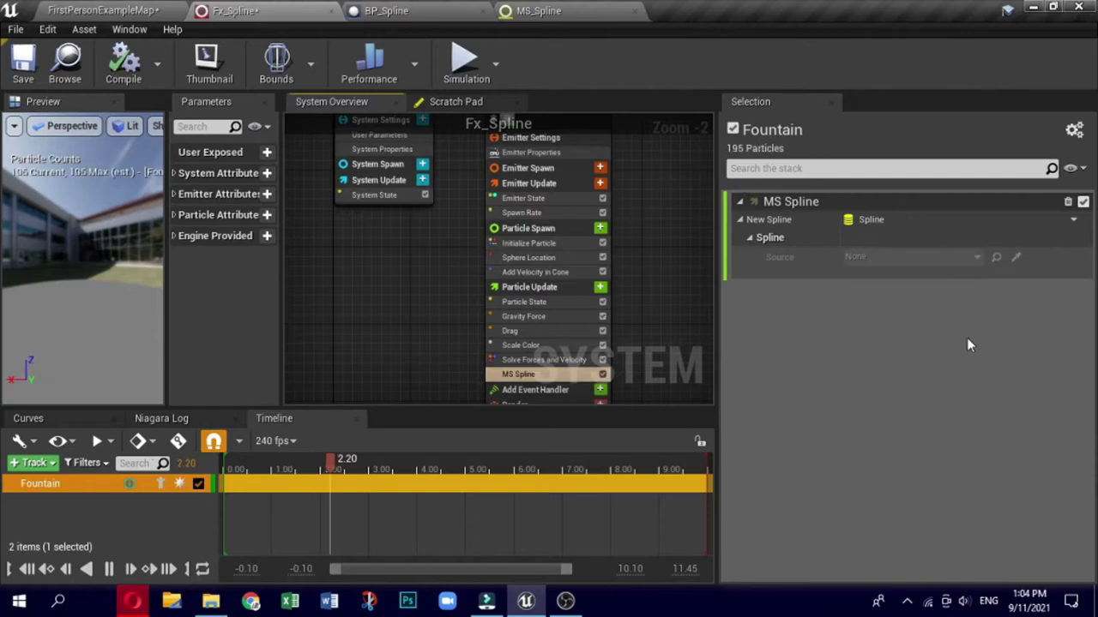
Step: Bind MS Spline's New Spline input to a new user parameter and show the system's user parameters
left_click(1073, 221)
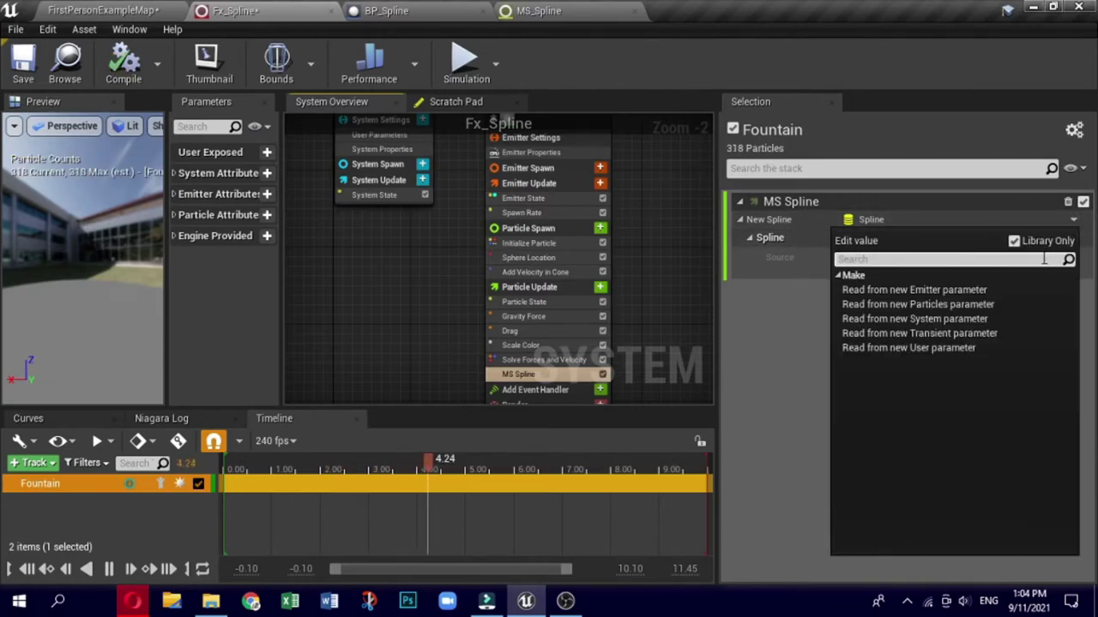
left_click(933, 347)
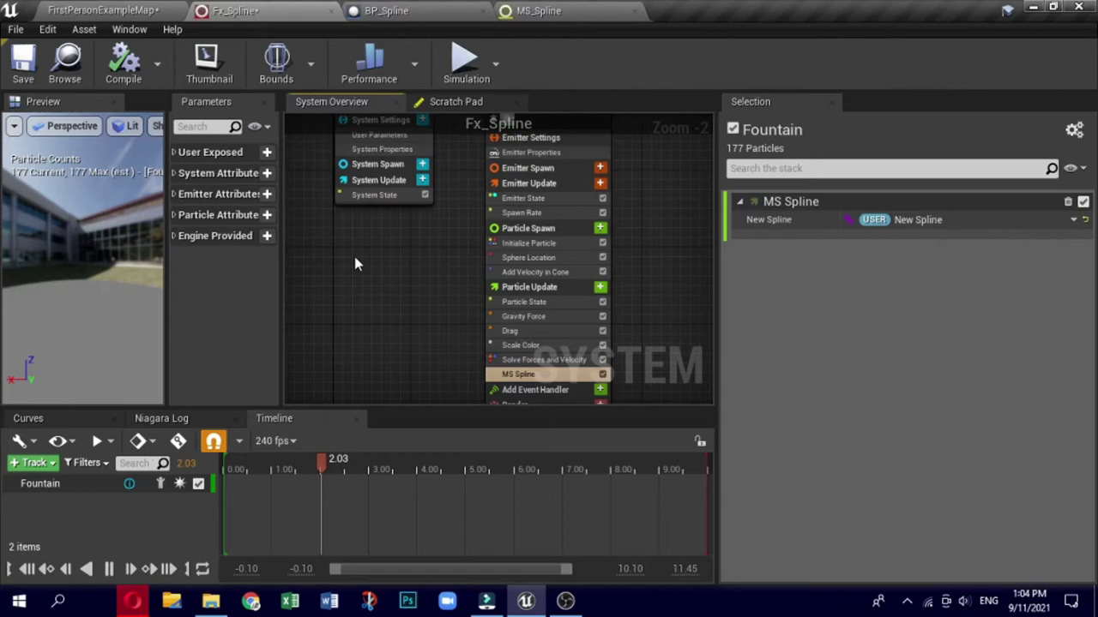
right_click_drag(355, 264, 355, 318)
left_click(371, 196)
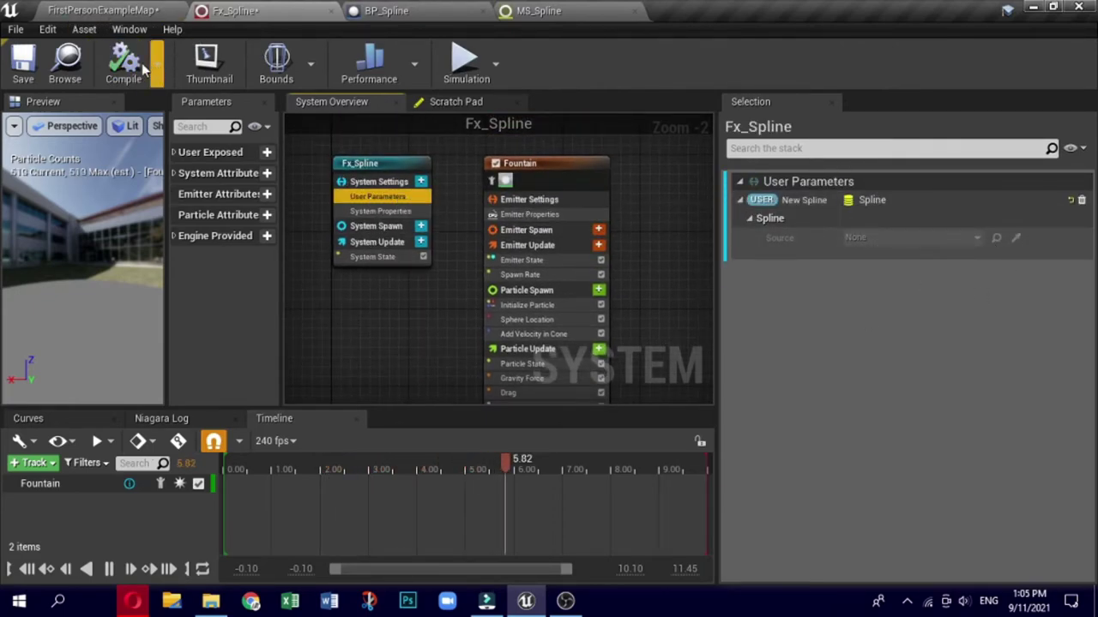
Step: In the level, set Fx_Spline's New Spline override source to the BP_Spline actor
left_click(101, 14)
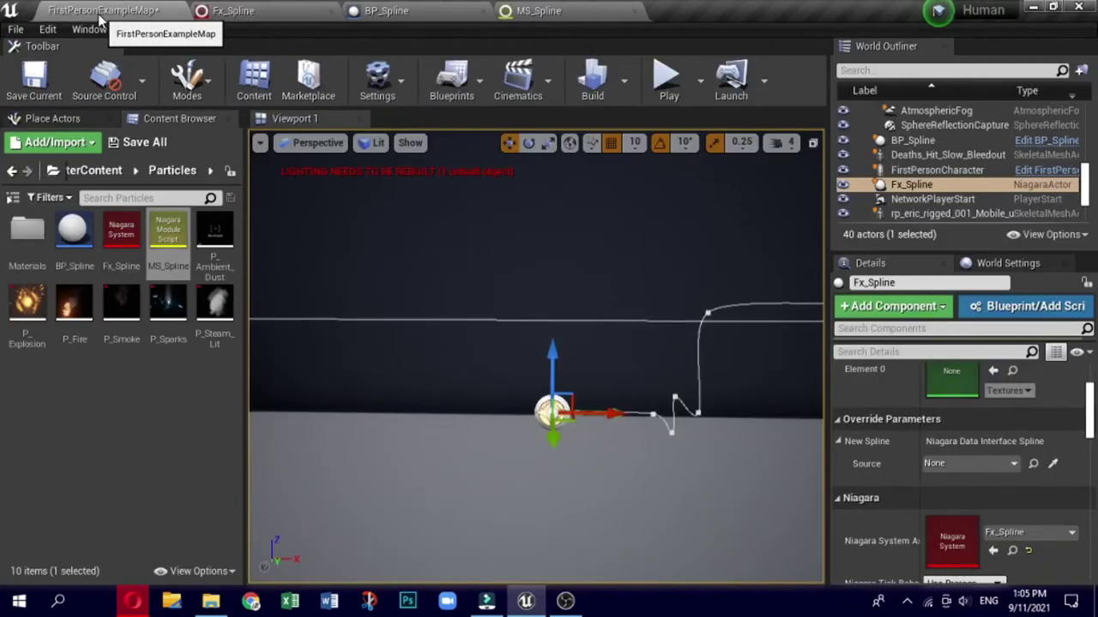
scroll(745, 417, "down", 3)
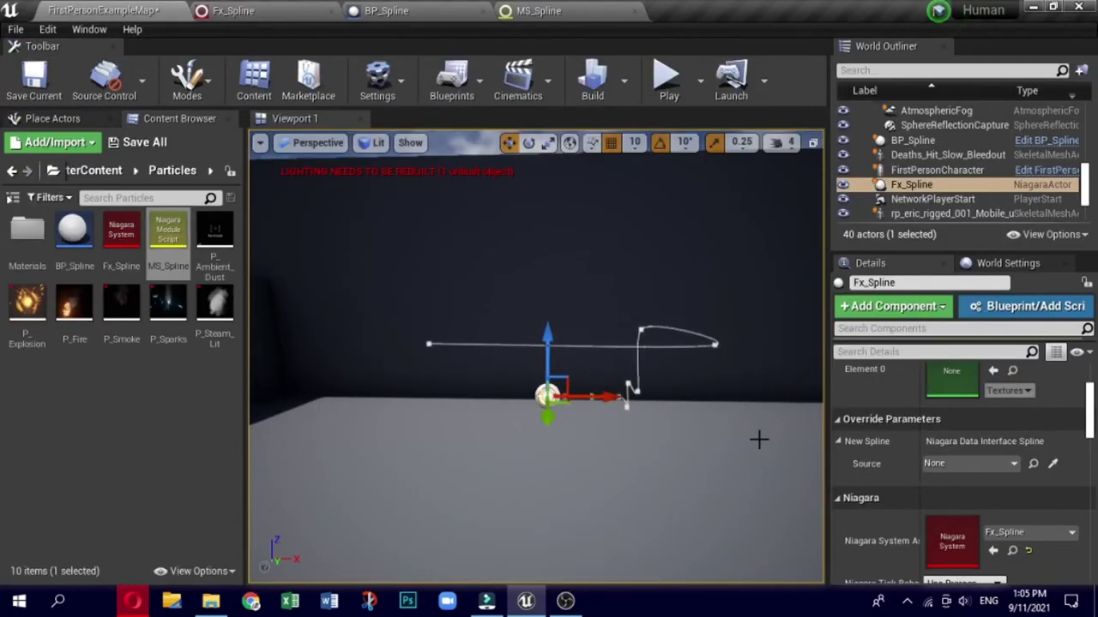
left_click(969, 466)
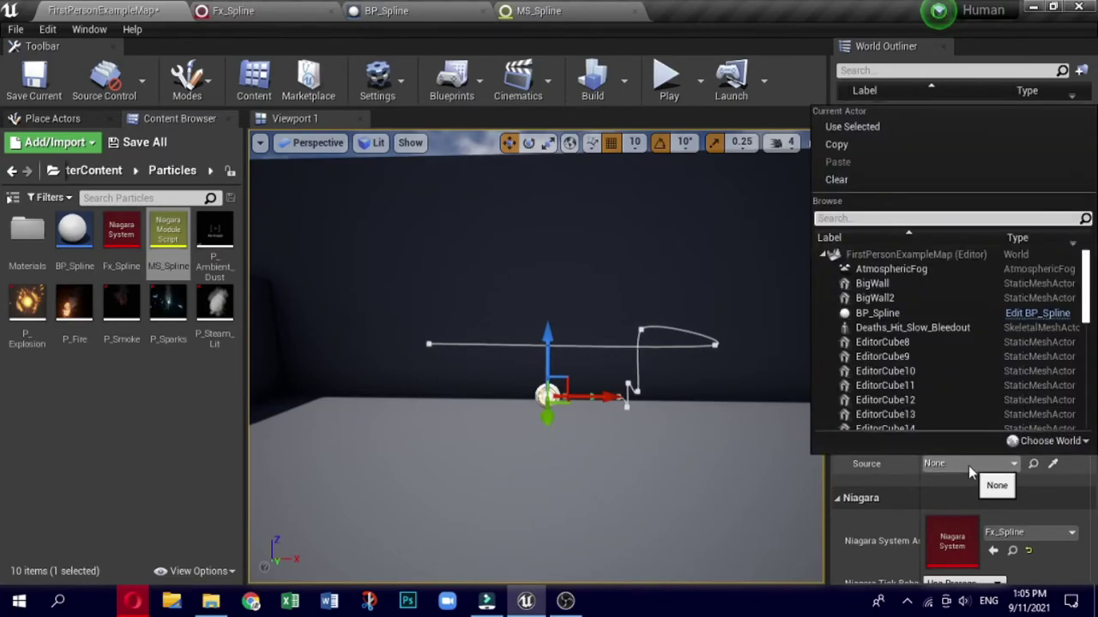
left_click(904, 313)
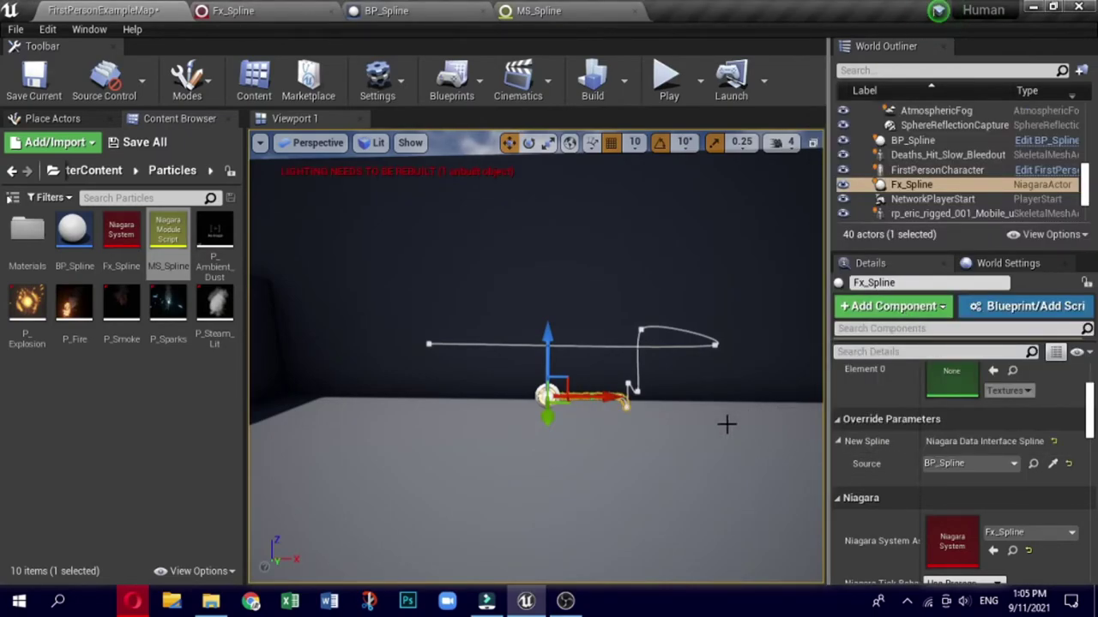
scroll(724, 425, "up", 4)
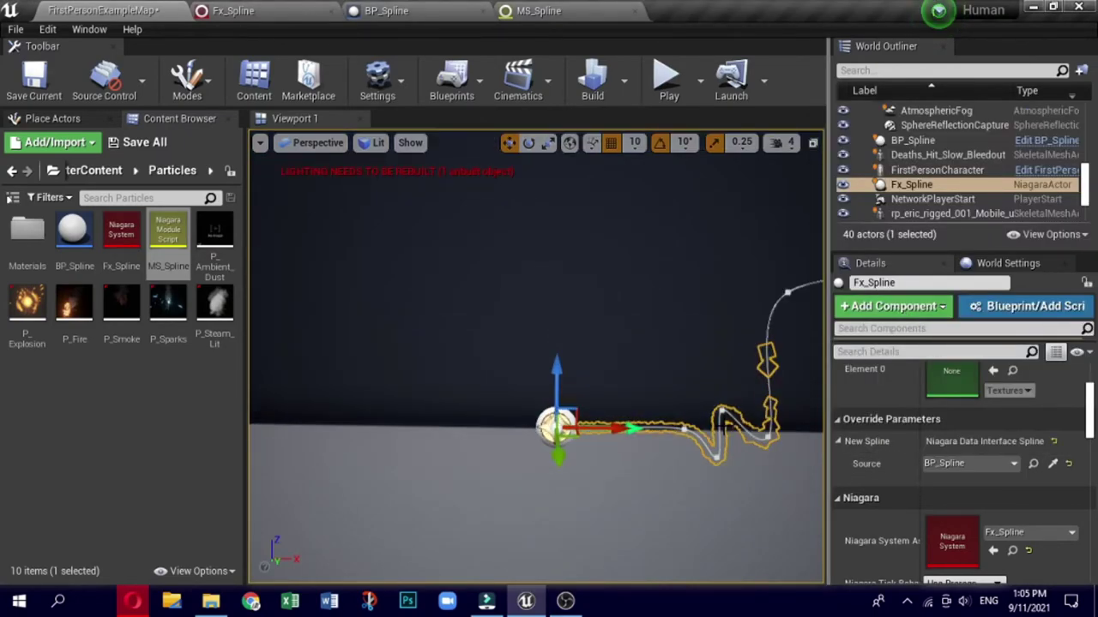
scroll(724, 425, "down", 3)
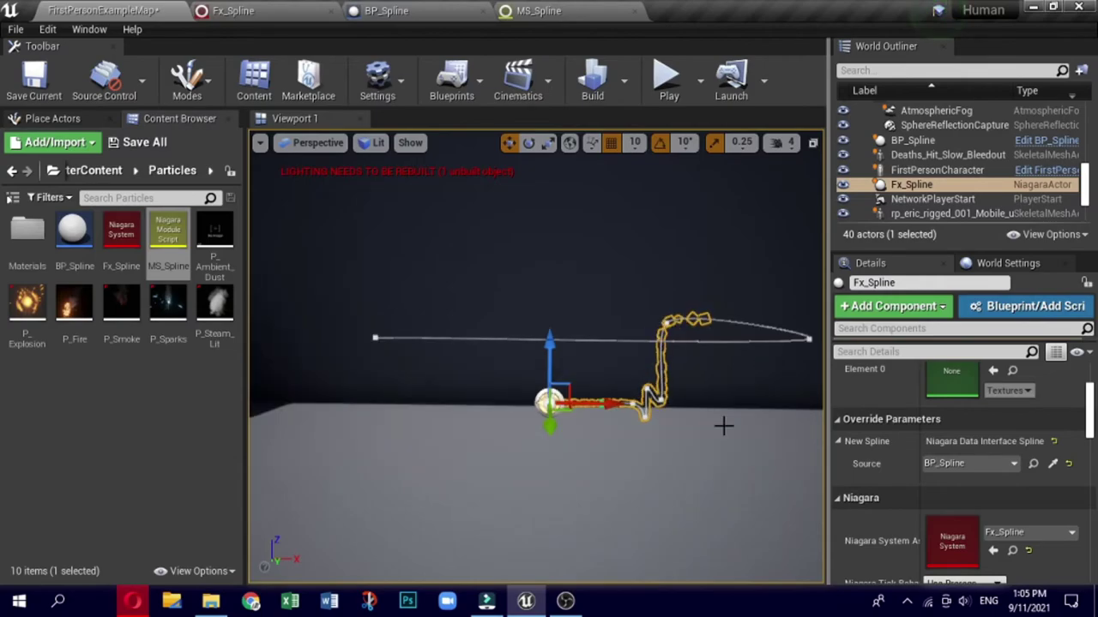
Step: Frame the Fx_Spline effect in the viewport and raise the spline's left end point
left_click(715, 444)
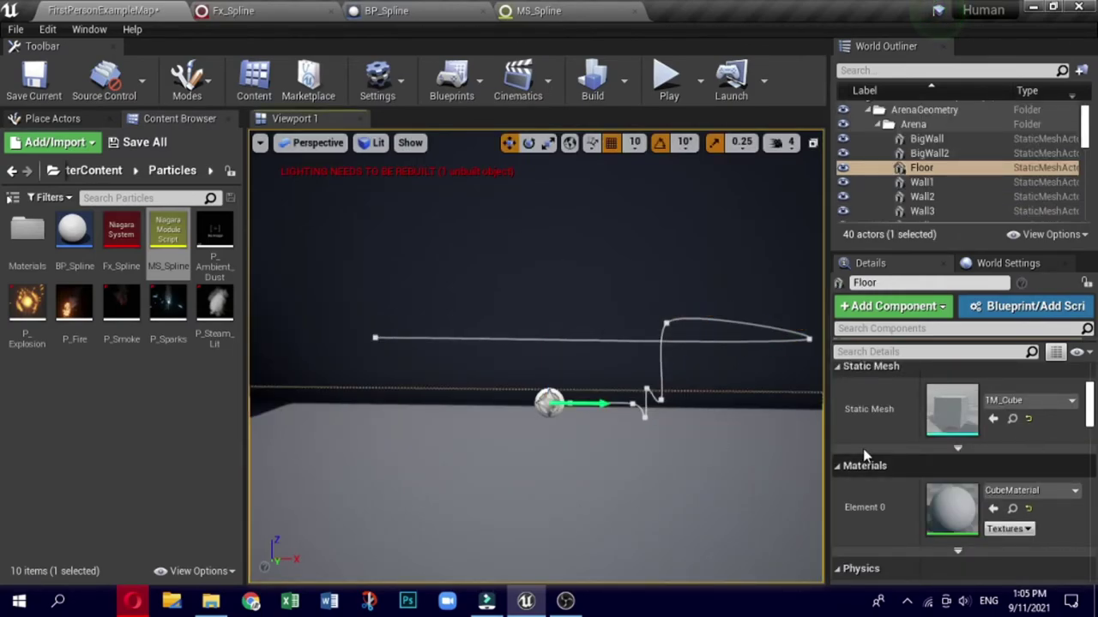
scroll(612, 401, "up", 4)
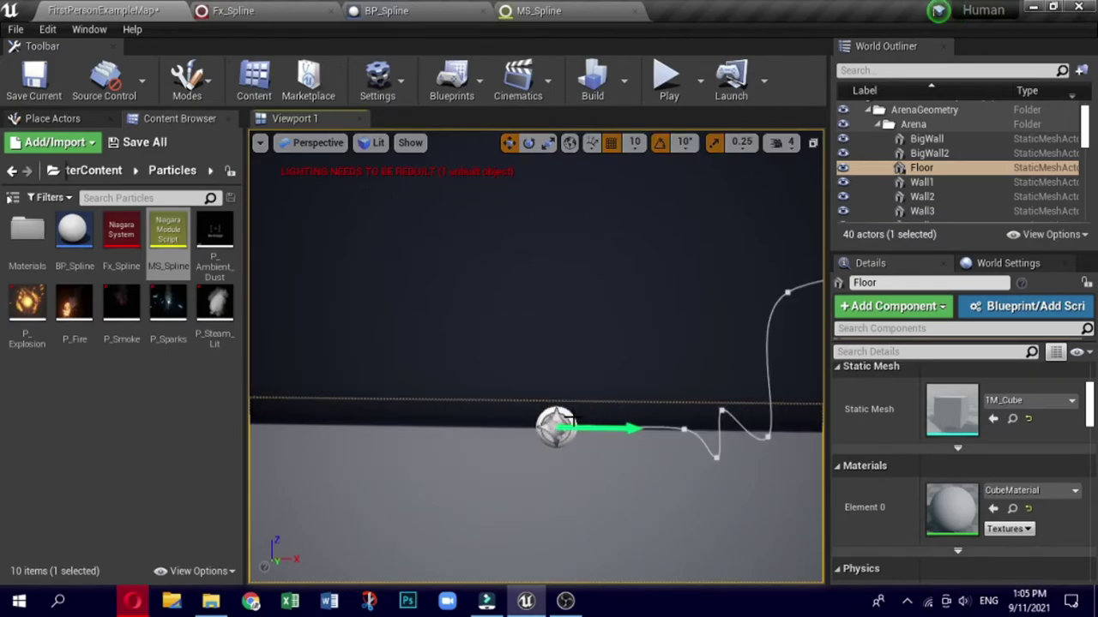
left_click(571, 416)
scroll(1015, 472, "up", 5)
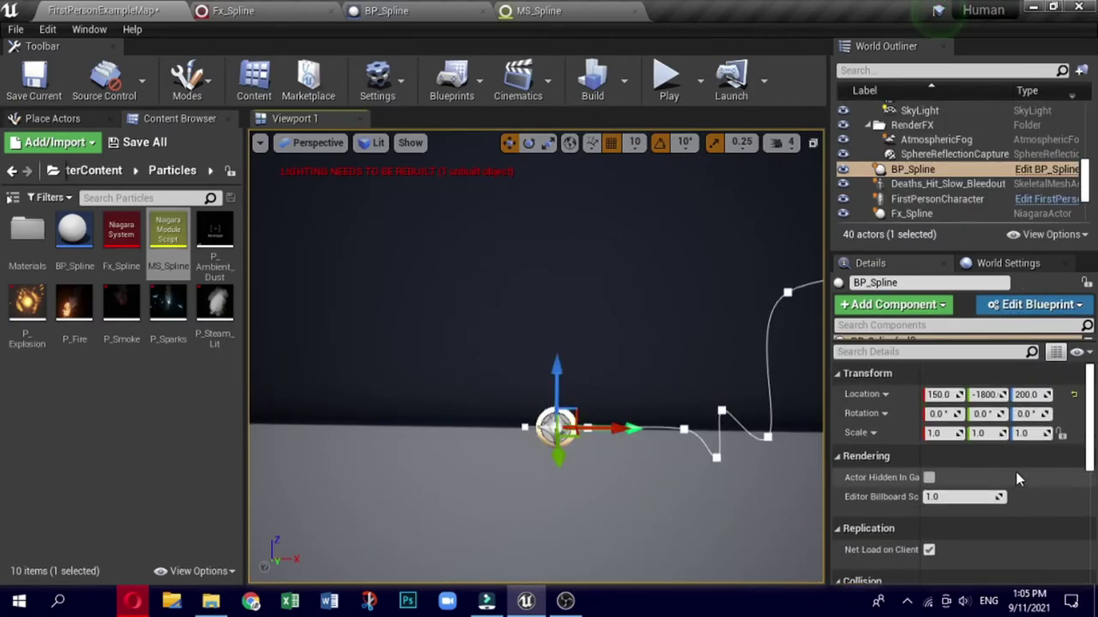
left_click(911, 213)
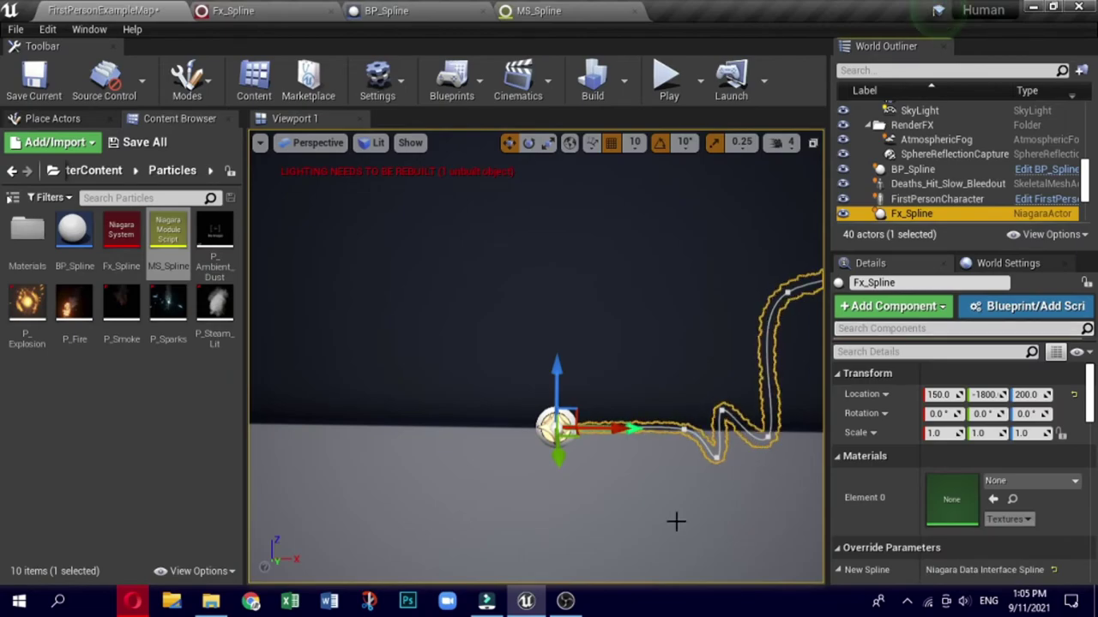
key("f")
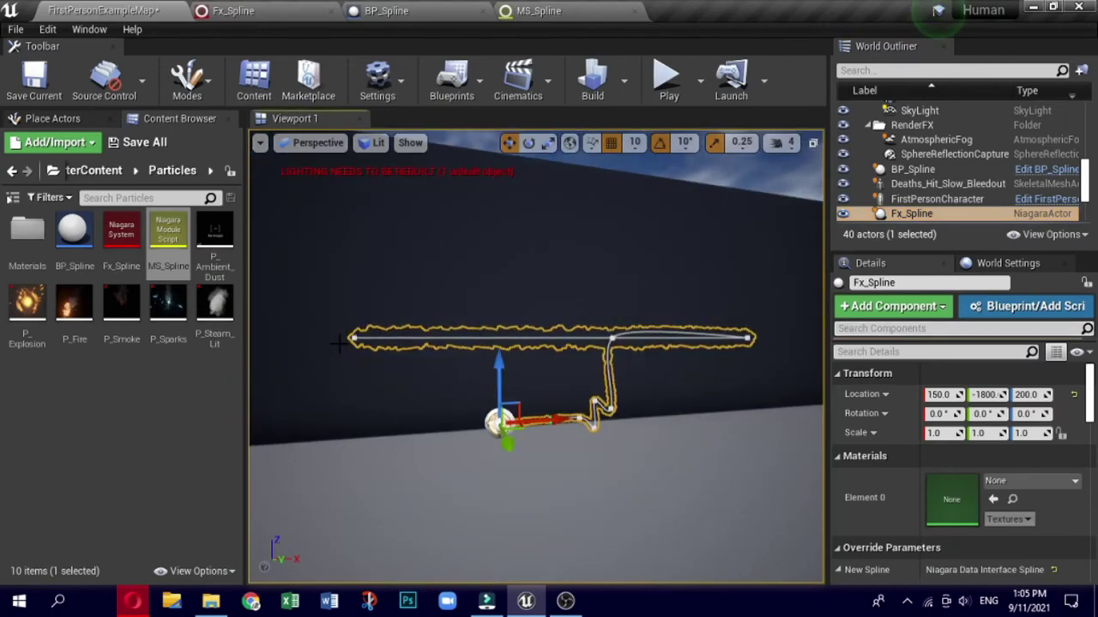
left_click(339, 343)
left_click_drag(344, 306, 347, 249)
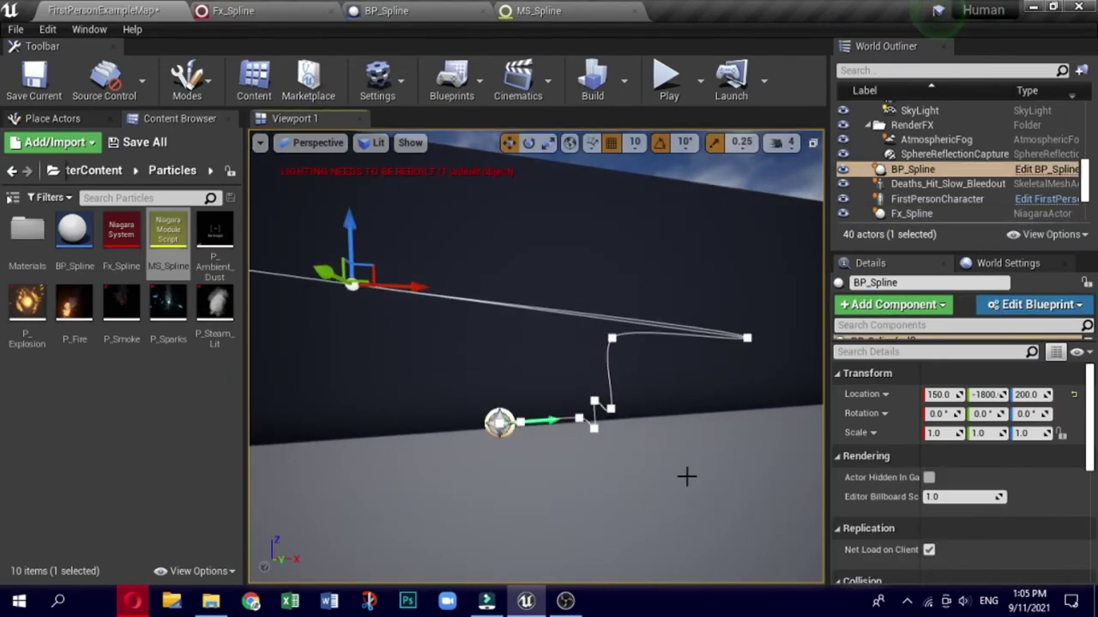
Step: Set the Scale Color module's Scale RGB to 0.5, 1.0, 0.5 and compile Fx_Spline
left_click(228, 11)
scroll(539, 326, "up", 2)
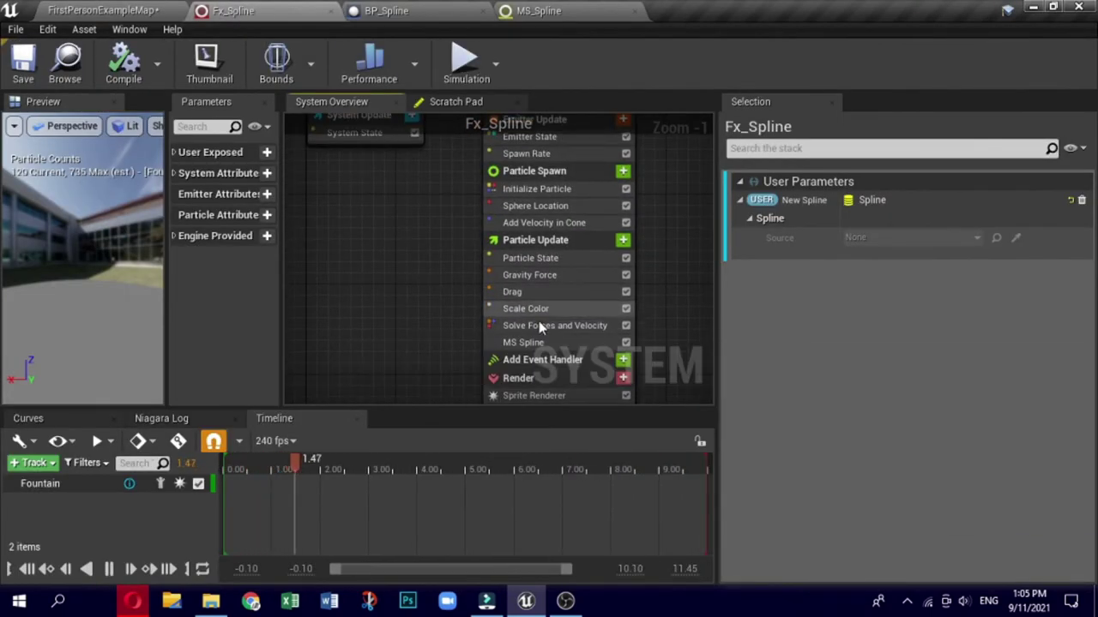
left_click(526, 309)
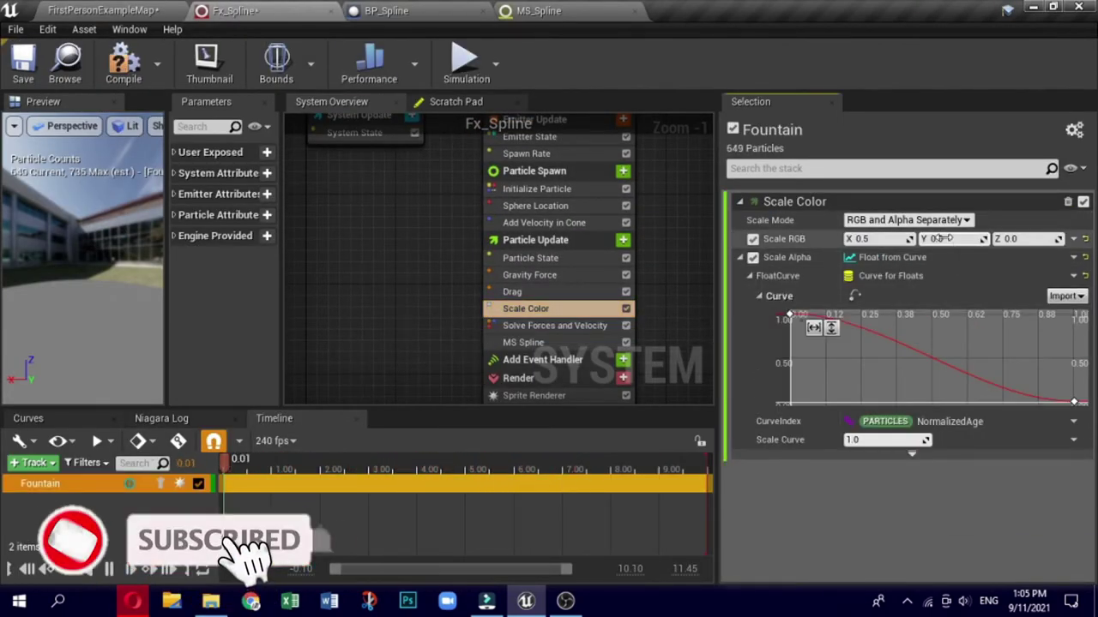
left_click_drag(942, 238, 1054, 240)
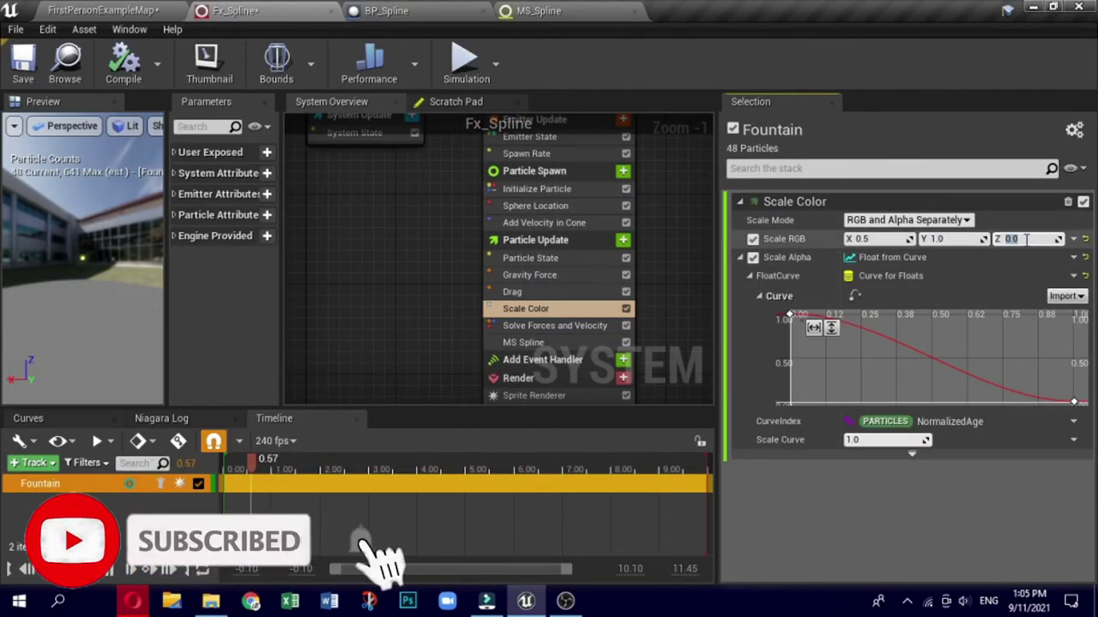
left_click(120, 62)
left_click(74, 12)
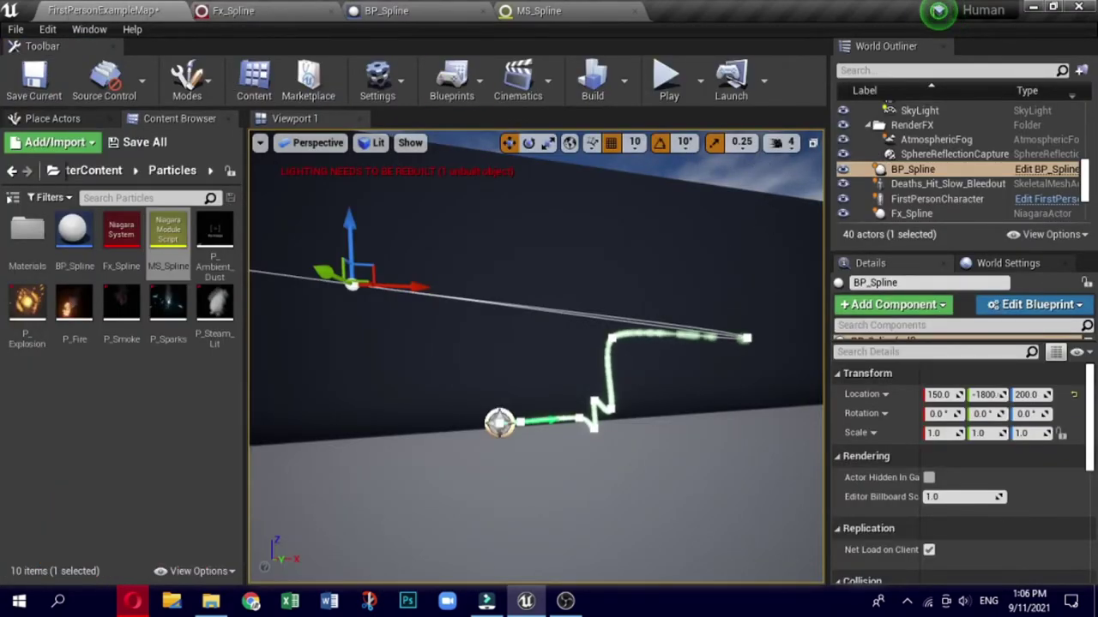
Step: Deselect BP_Spline, then play the level, stop it, and play it again
mouse_move(717, 191)
right_mouse_down()
mouse_move(669, 197)
mouse_move(717, 190)
right_mouse_up()
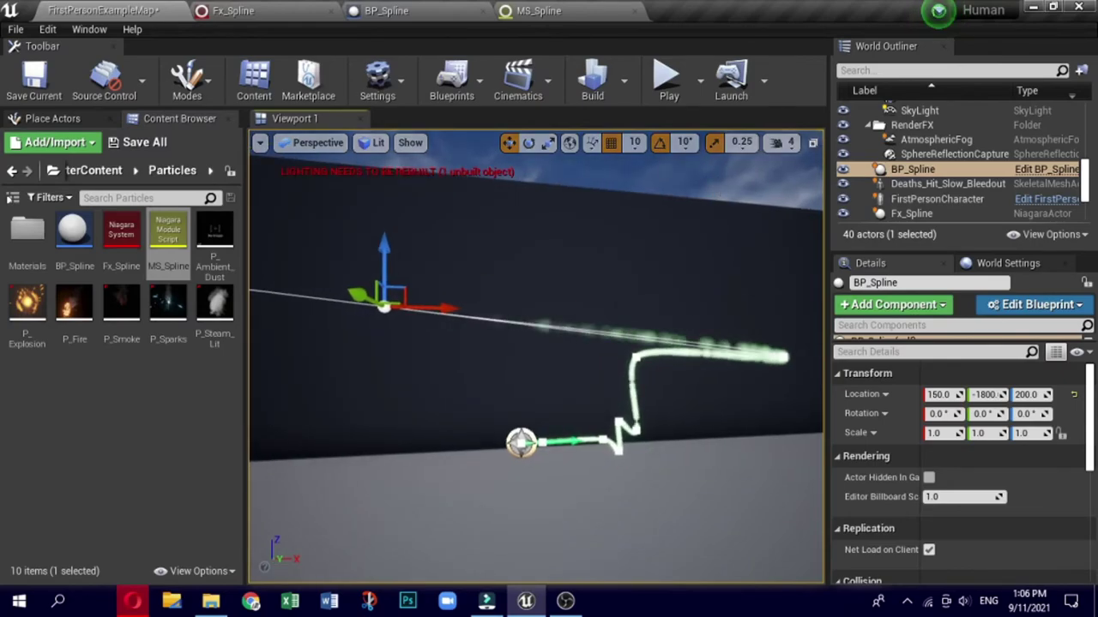
left_click(717, 185)
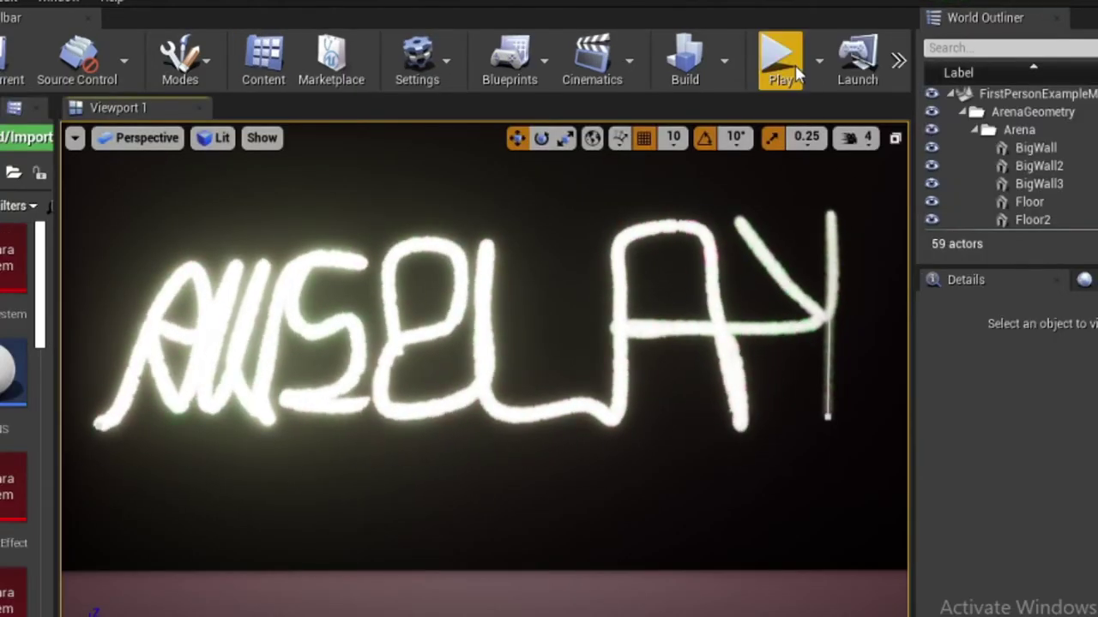
left_click(781, 58)
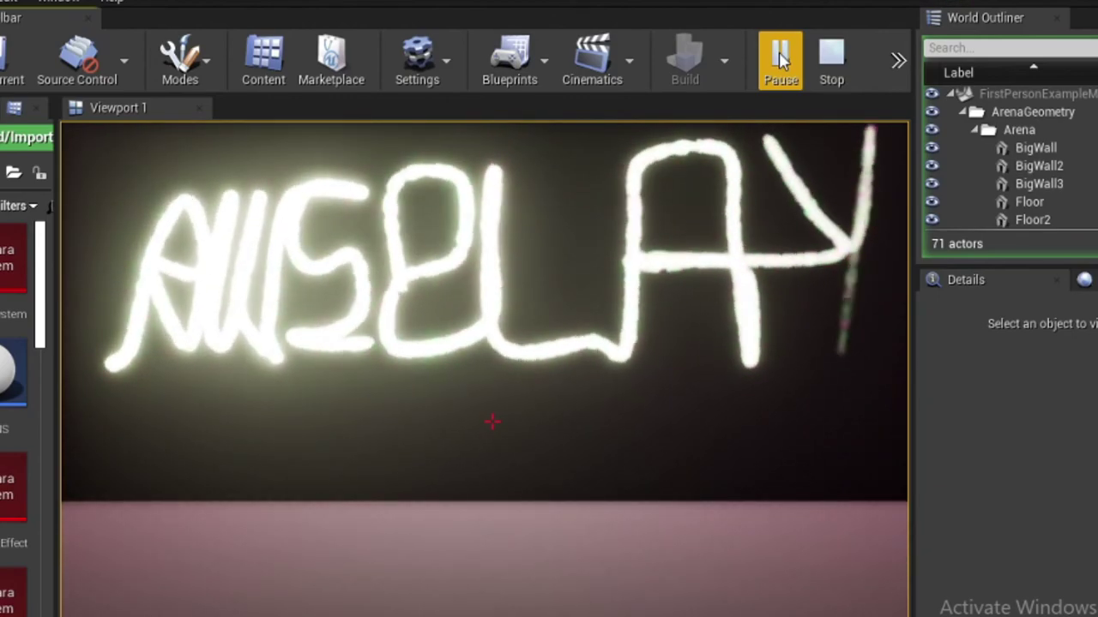
left_click(831, 56)
left_click(779, 58)
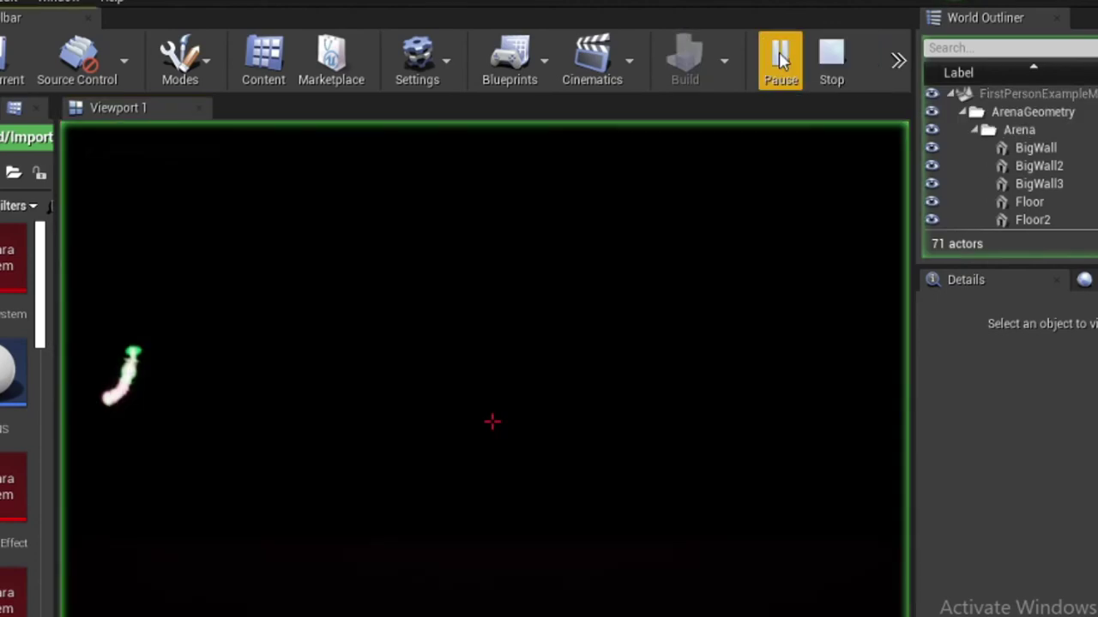